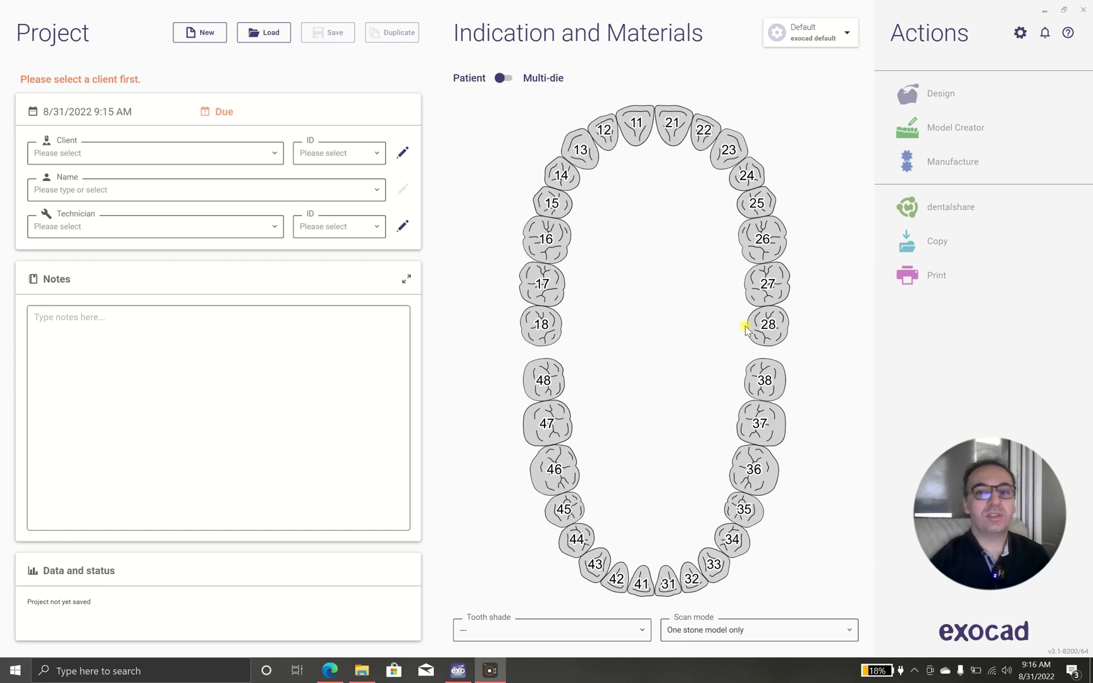
Fill in the project with client DEMO CASE, patient name "demo onlay" and the technician's name.
{"action": "left_click", "coordinate": [274, 152]}
{"action": "left_click", "coordinate": [161, 199]}
{"action": "left_click", "coordinate": [120, 191]}
{"action": "type", "text": "demi"}
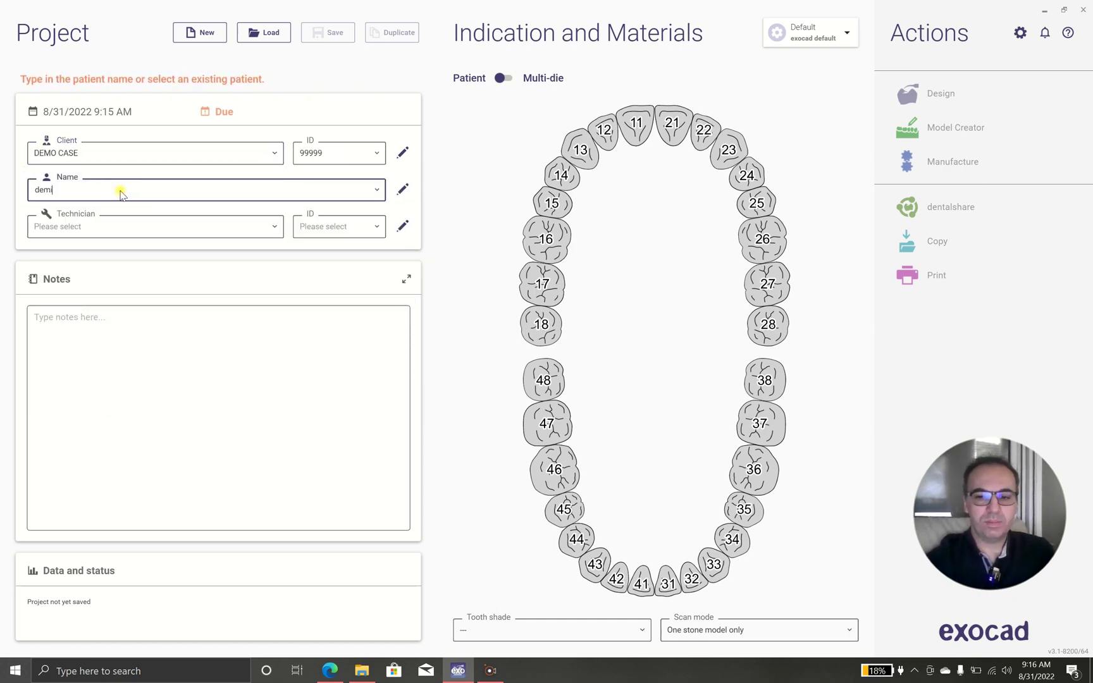
{"action": "key", "text": "BackSpace"}
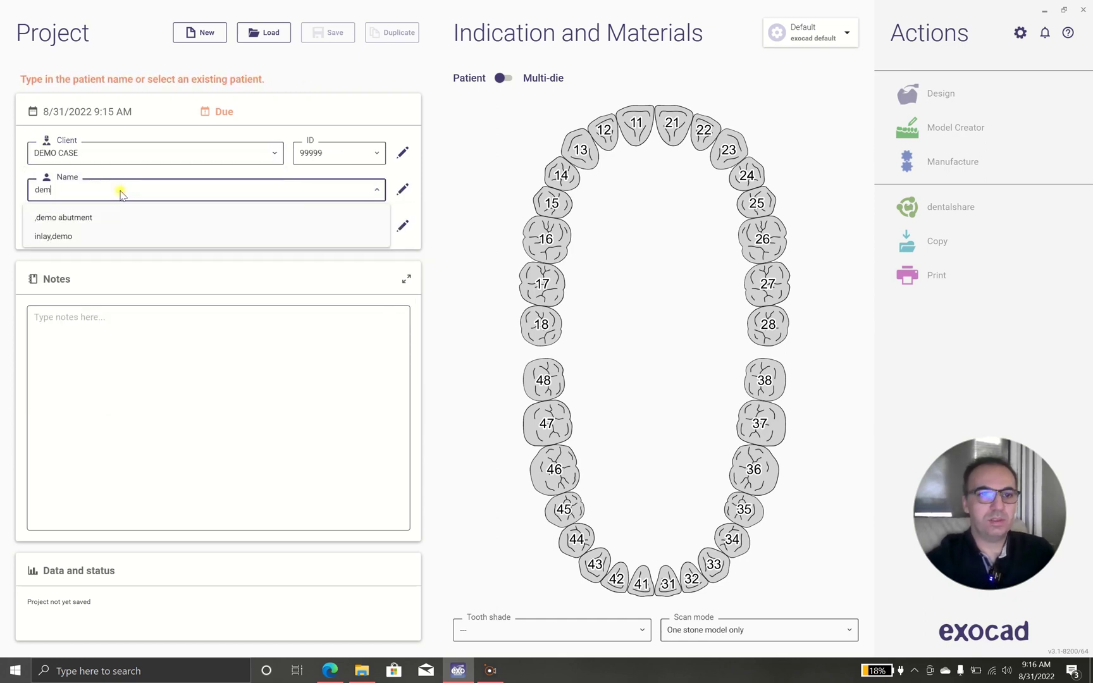
{"action": "type", "text": "o onlay"}
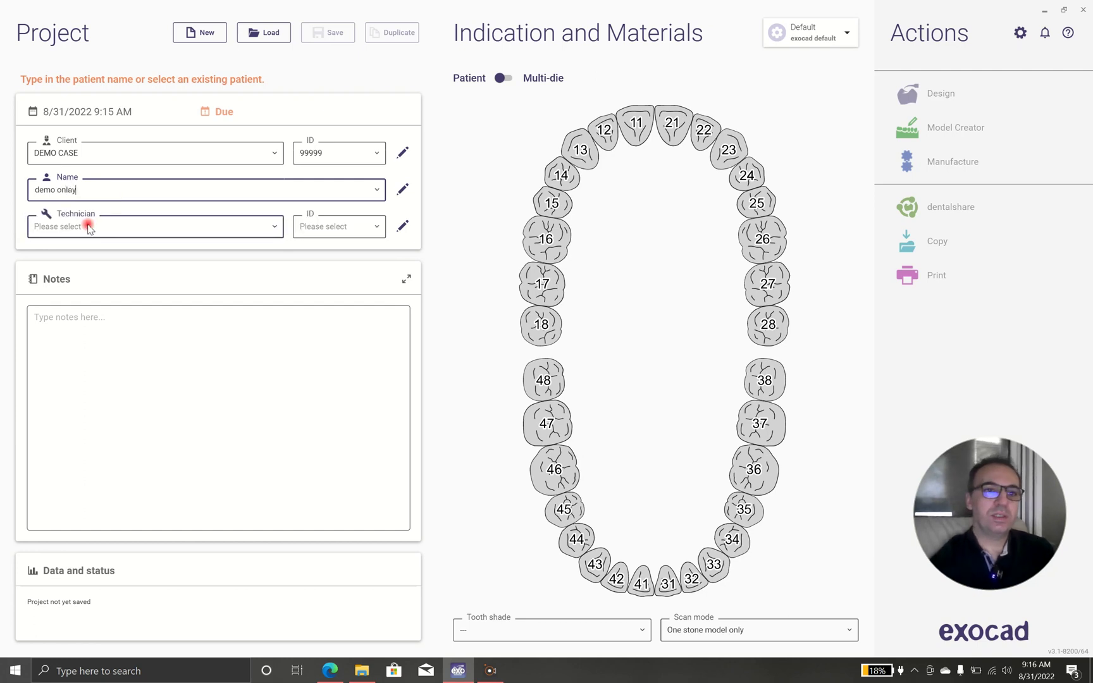
{"action": "left_click", "coordinate": [88, 226]}
{"action": "left_click", "coordinate": [76, 253]}
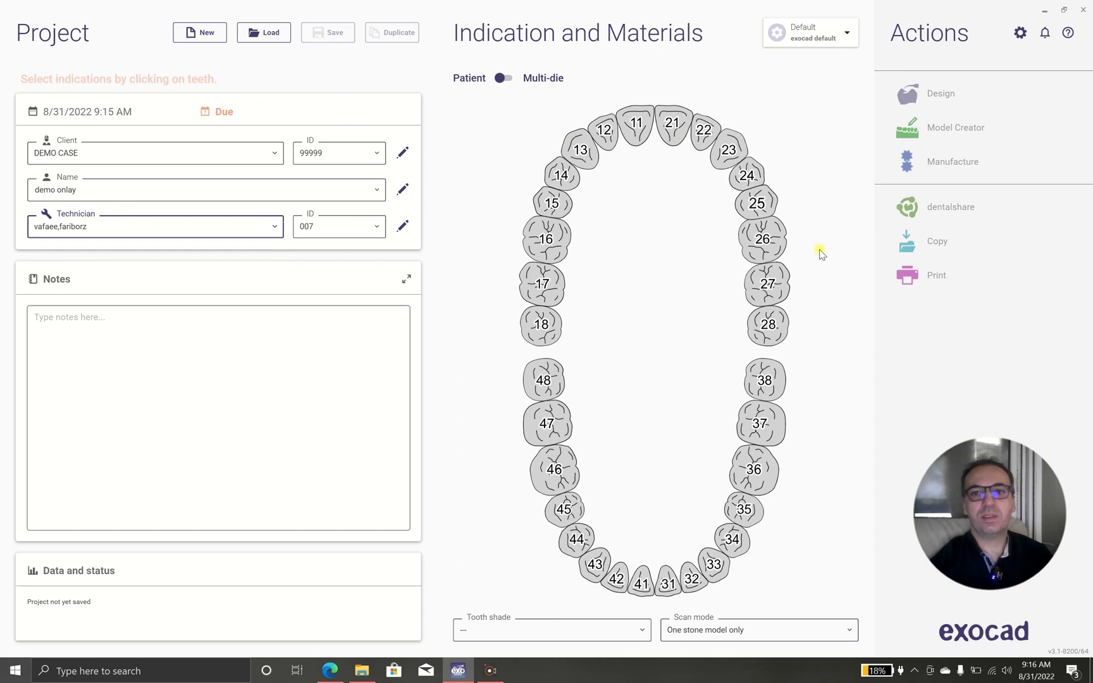
Assign an Inlay/Onlay indication in Lithium Disilicate to tooth 26.
{"action": "left_click", "coordinate": [757, 243]}
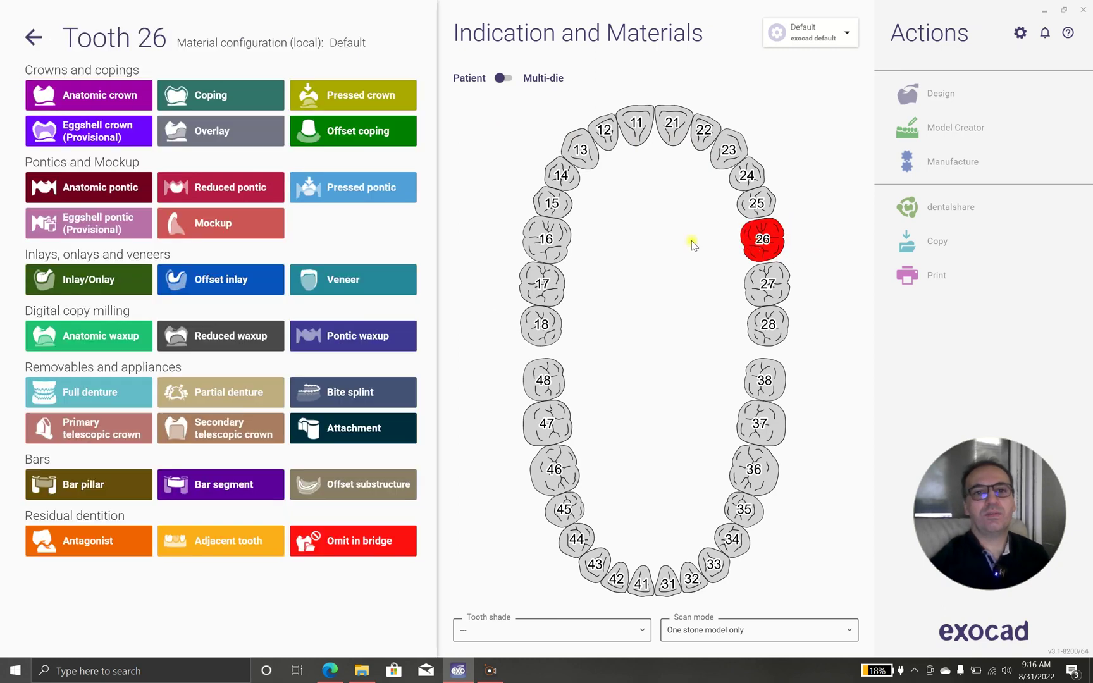
{"action": "left_click", "coordinate": [74, 283]}
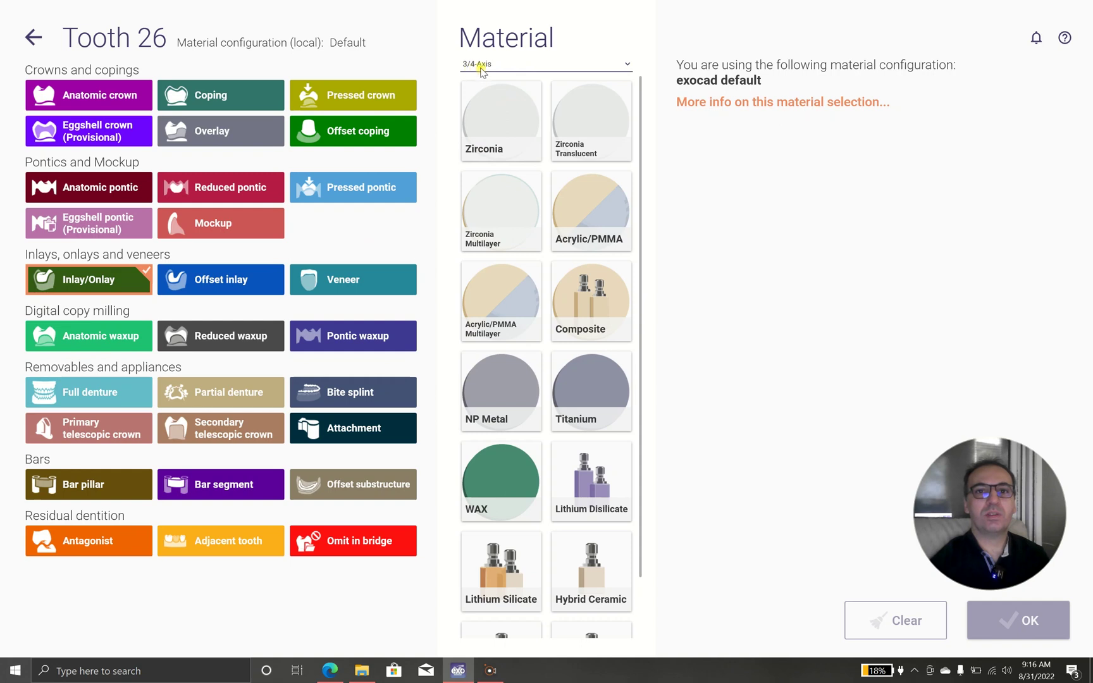
{"action": "left_click", "coordinate": [591, 486]}
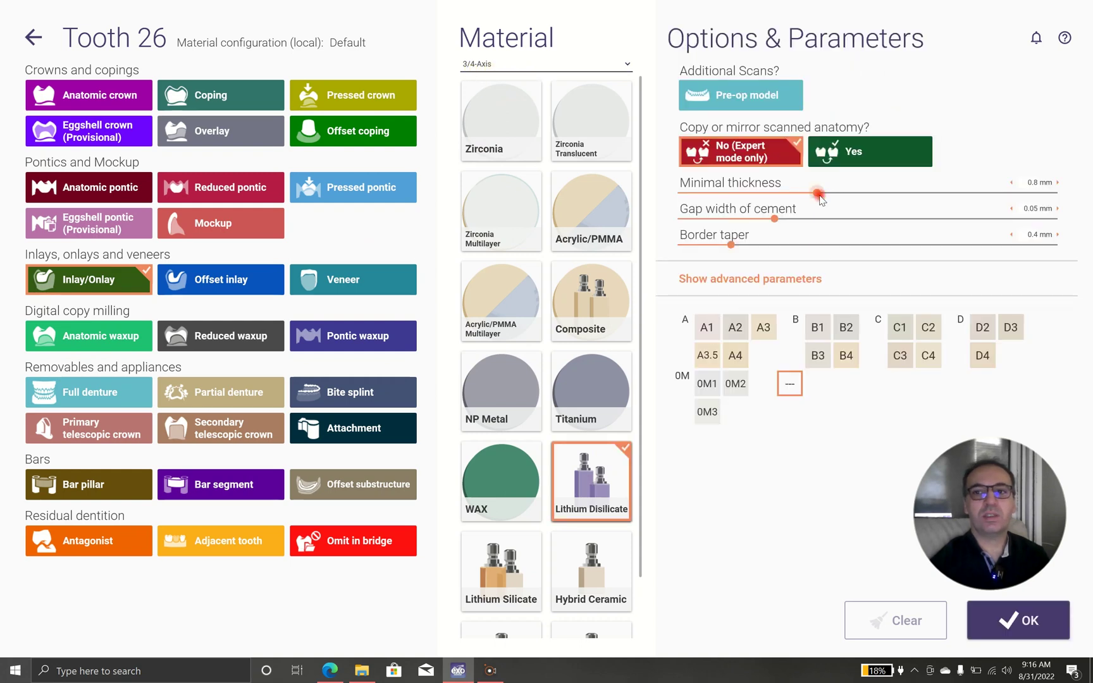
Set the tooth 26 onlay's minimal thickness to 0.4 mm and its shade to A3, and confirm the indication.
{"action": "left_click_drag", "start_coordinate": [820, 198], "coordinate": [763, 202]}
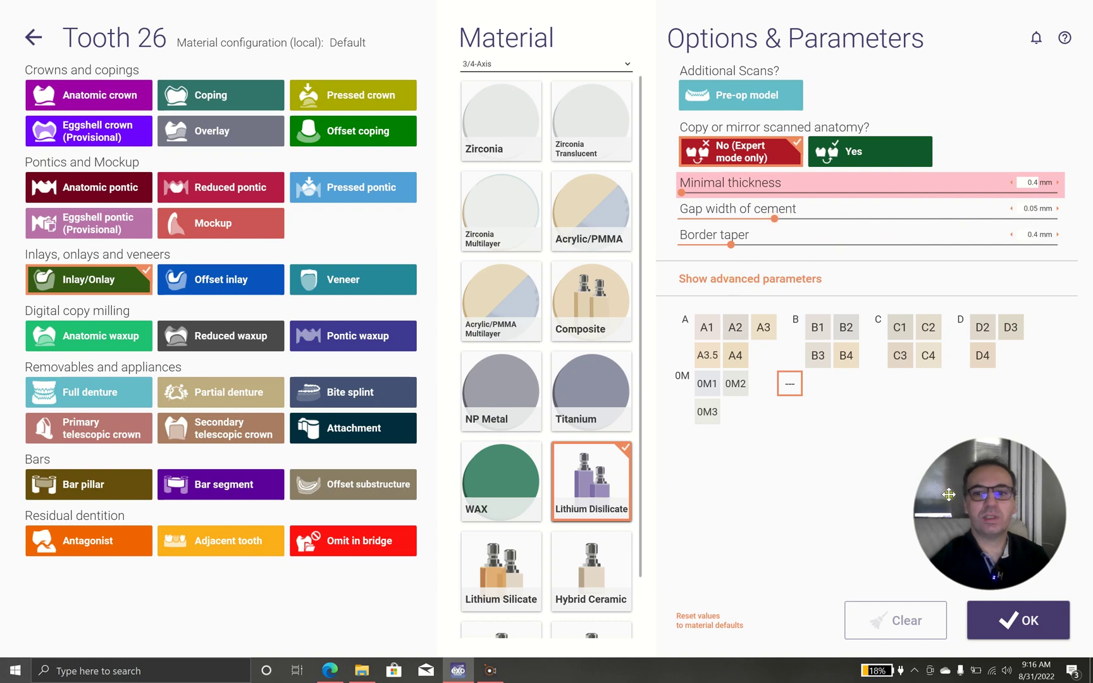
{"action": "left_click", "coordinate": [770, 335]}
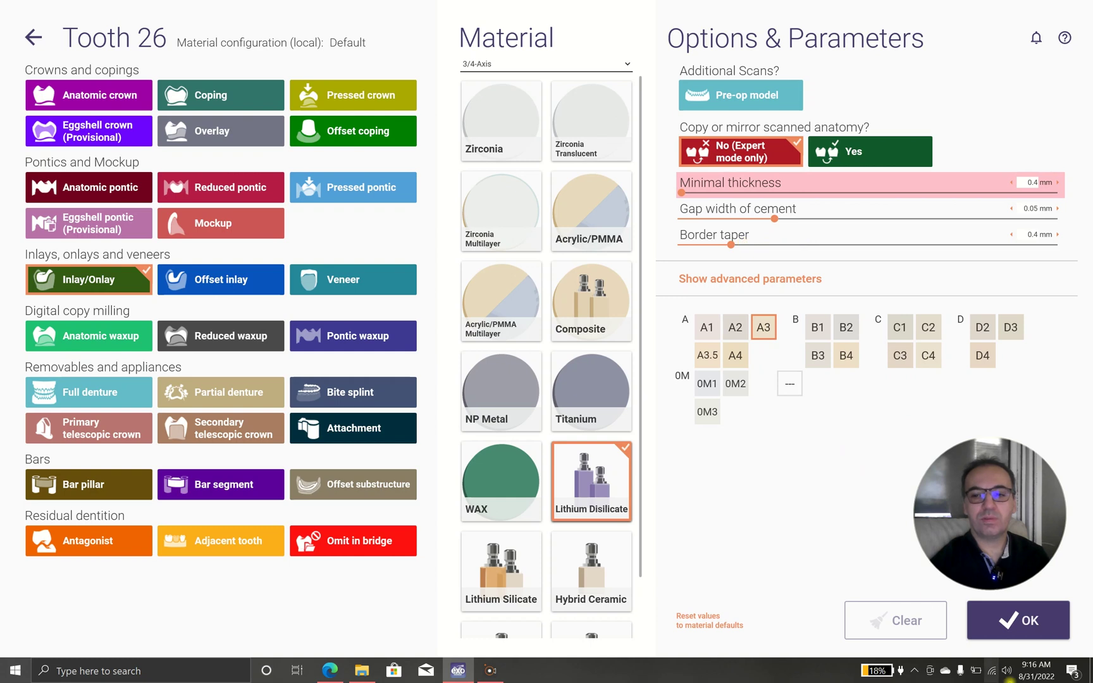
{"action": "left_click", "coordinate": [1010, 621]}
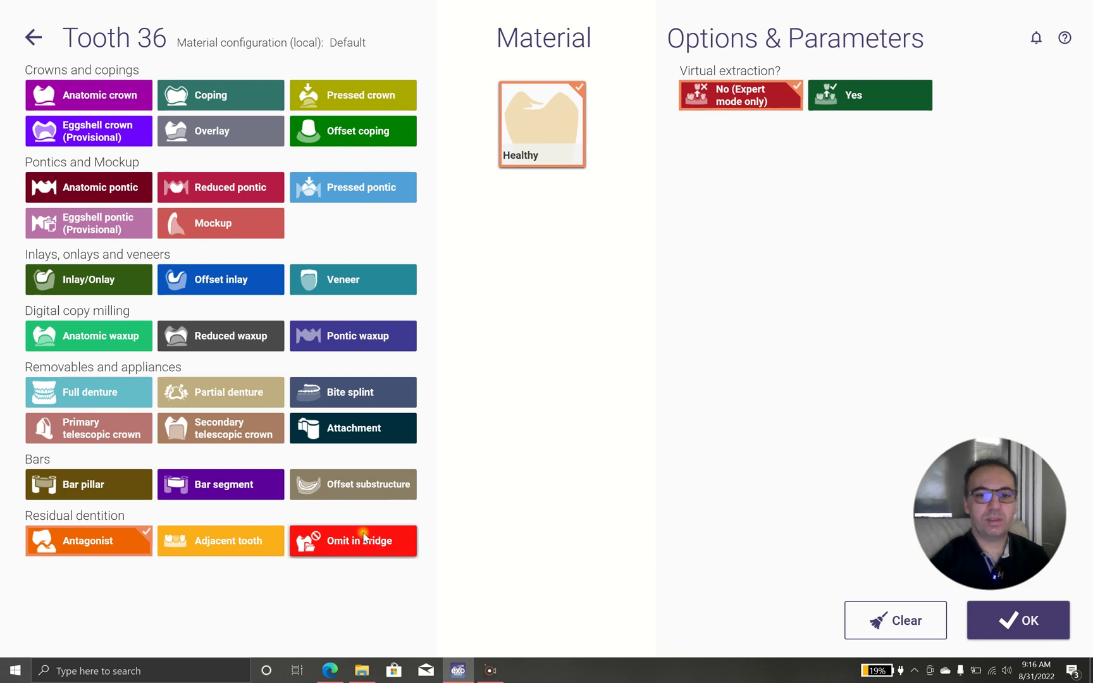
Clear the antagonist indication from tooth 36.
{"action": "left_click", "coordinate": [892, 619]}
{"action": "left_click", "coordinate": [995, 615]}
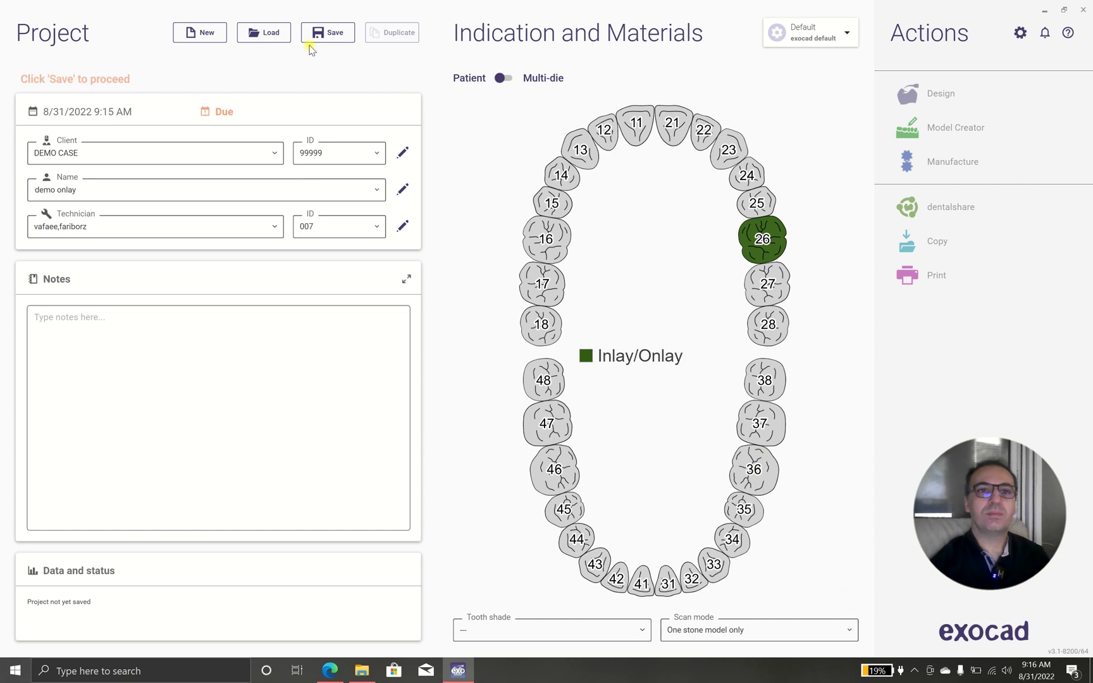
Save the project, start its design and browse to the personal OneDrive for the upper jaw scan.
{"action": "left_click", "coordinate": [325, 35]}
{"action": "left_click", "coordinate": [908, 94]}
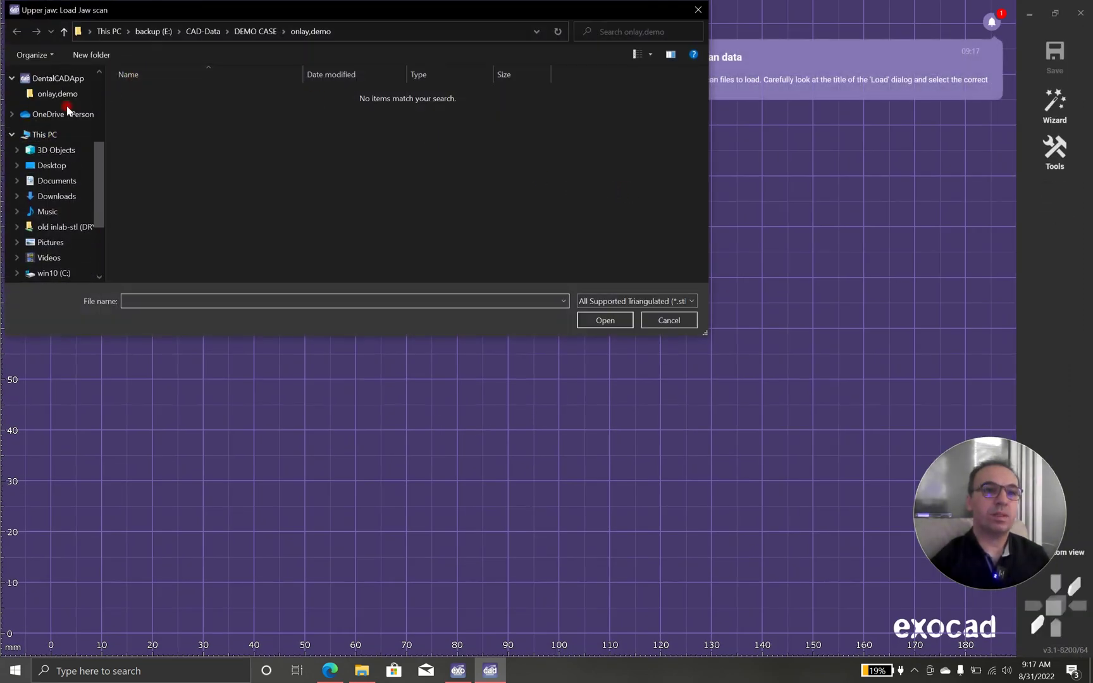
{"action": "left_click", "coordinate": [52, 116]}
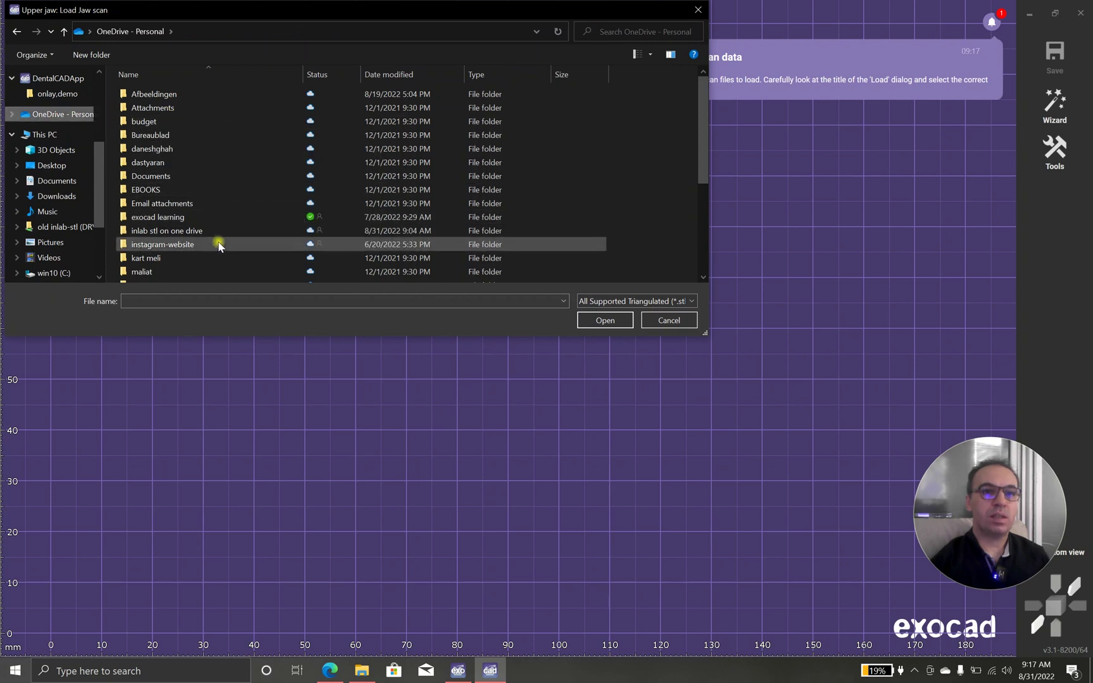
{"action": "left_click", "coordinate": [229, 218]}
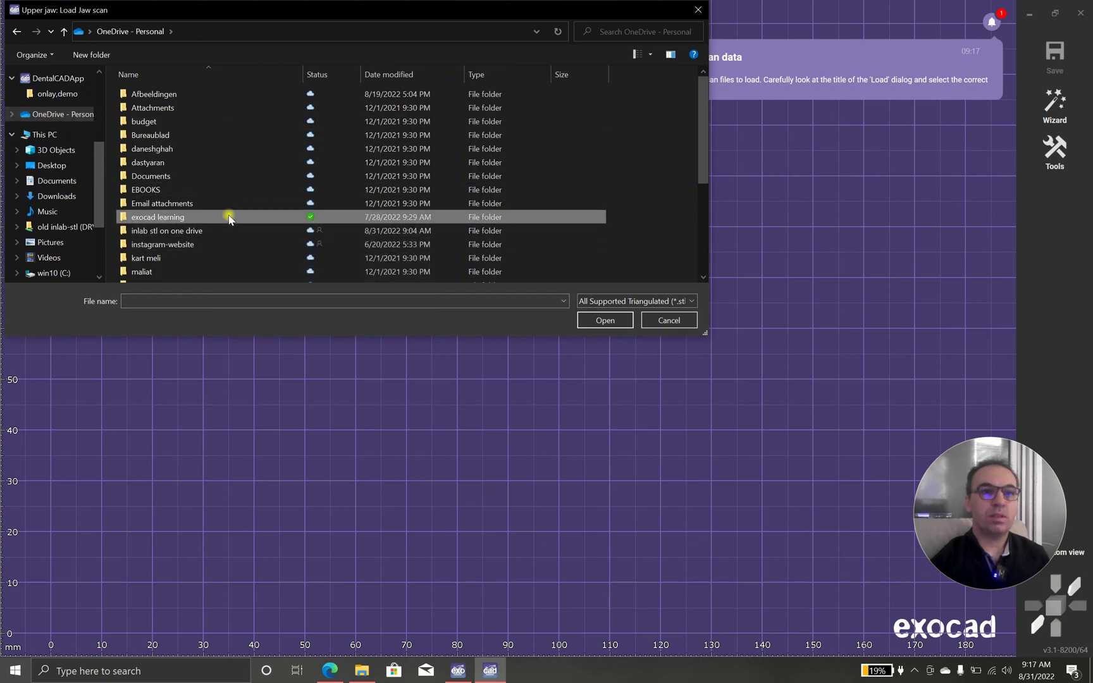
{"action": "double_click", "coordinate": [379, 219]}
{"action": "double_click", "coordinate": [214, 93]}
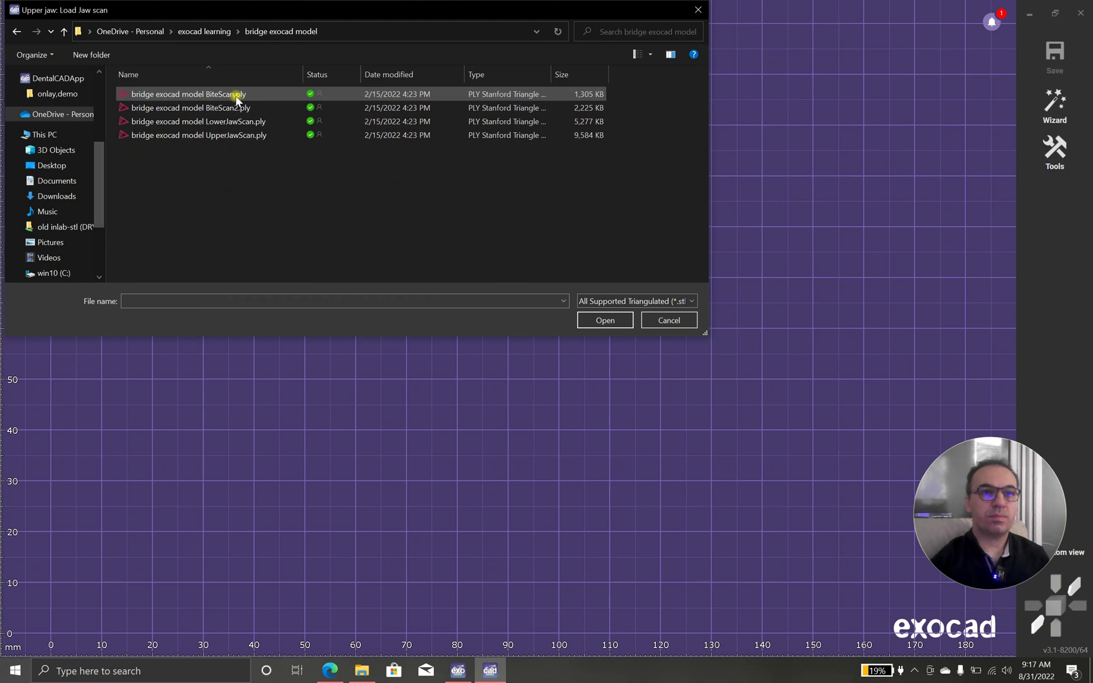
{"action": "left_click", "coordinate": [207, 31]}
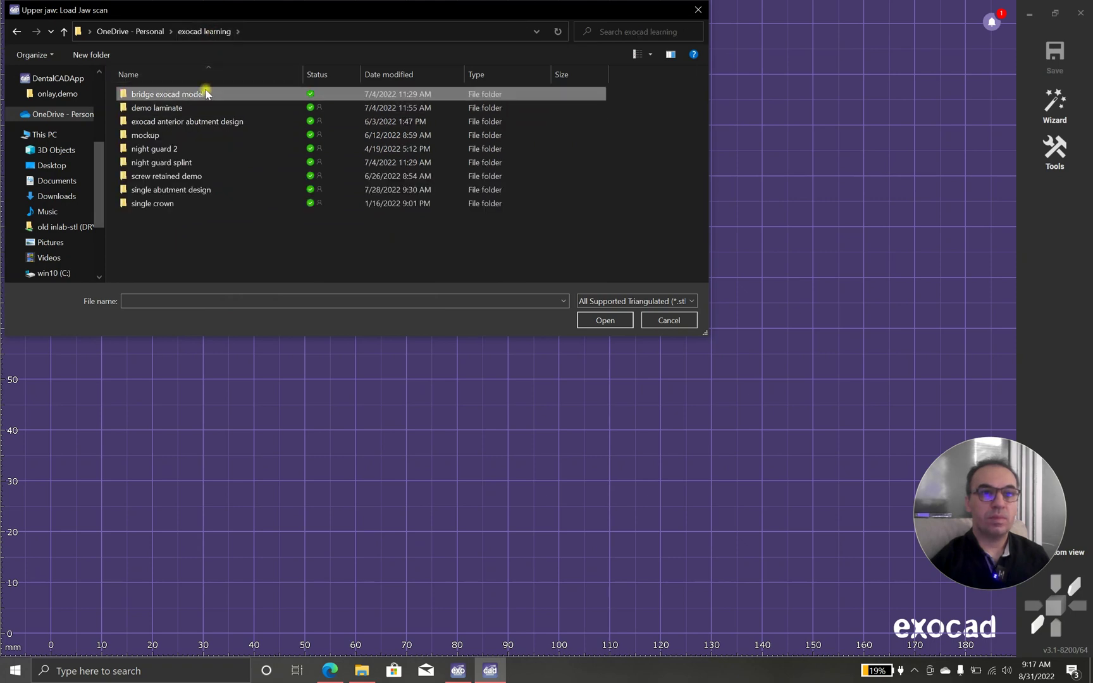
{"action": "left_click", "coordinate": [145, 31]}
Load the upper jaw scan from the "demo inlay - onlay" folder inside "inlab stl on one drive".
{"action": "double_click", "coordinate": [209, 227]}
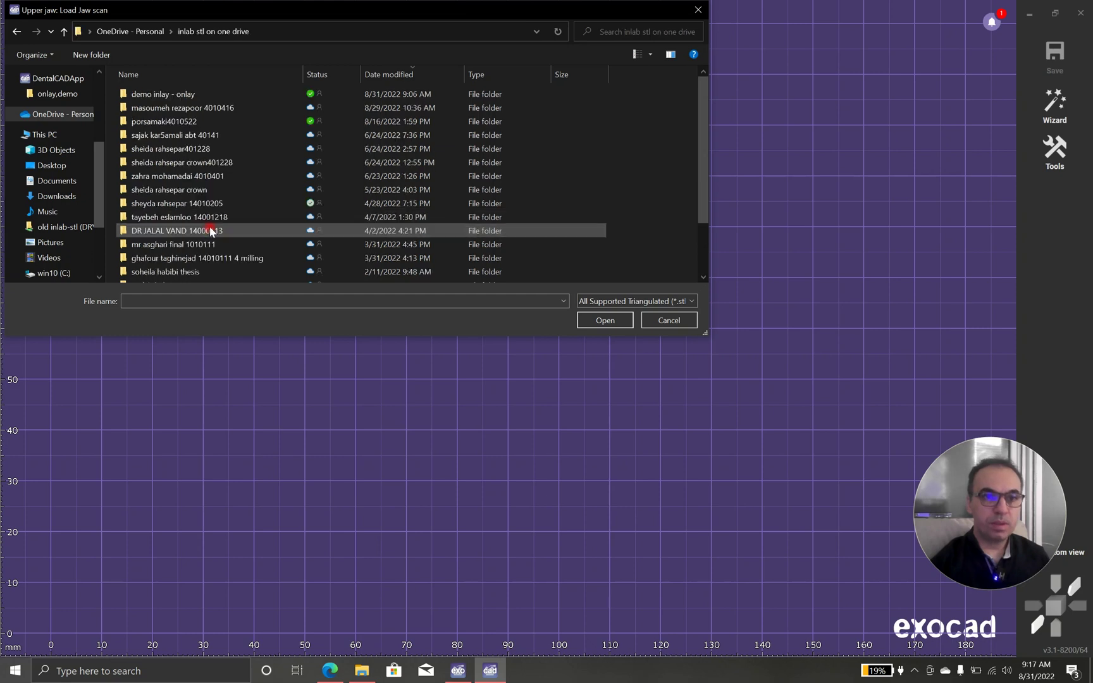
{"action": "double_click", "coordinate": [253, 98]}
{"action": "double_click", "coordinate": [253, 97]}
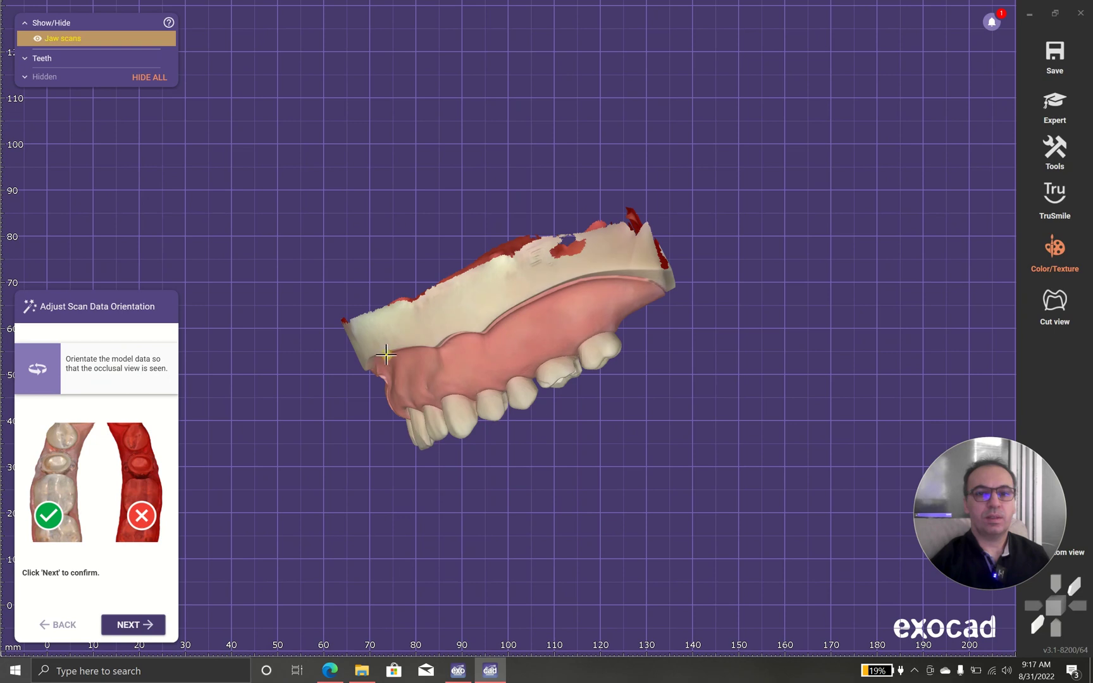
Orient the upper jaw scan so that its occlusal surfaces face the viewer and confirm the orientation.
{"action": "right_click_drag", "start_coordinate": [386, 353], "coordinate": [372, 342]}
{"action": "scroll", "coordinate": [601, 374], "scroll_direction": "up", "scroll_amount": 3}
{"action": "right_click_drag", "start_coordinate": [601, 373], "coordinate": [597, 357]}
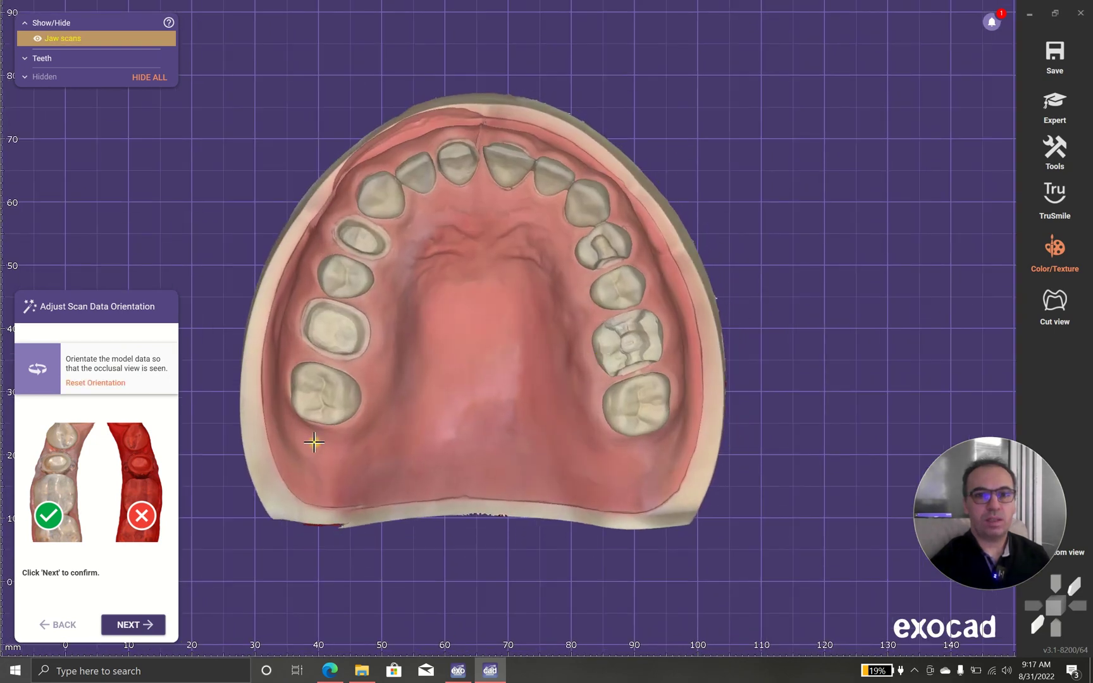
{"action": "middle_click_drag", "start_coordinate": [303, 429], "coordinate": [338, 447]}
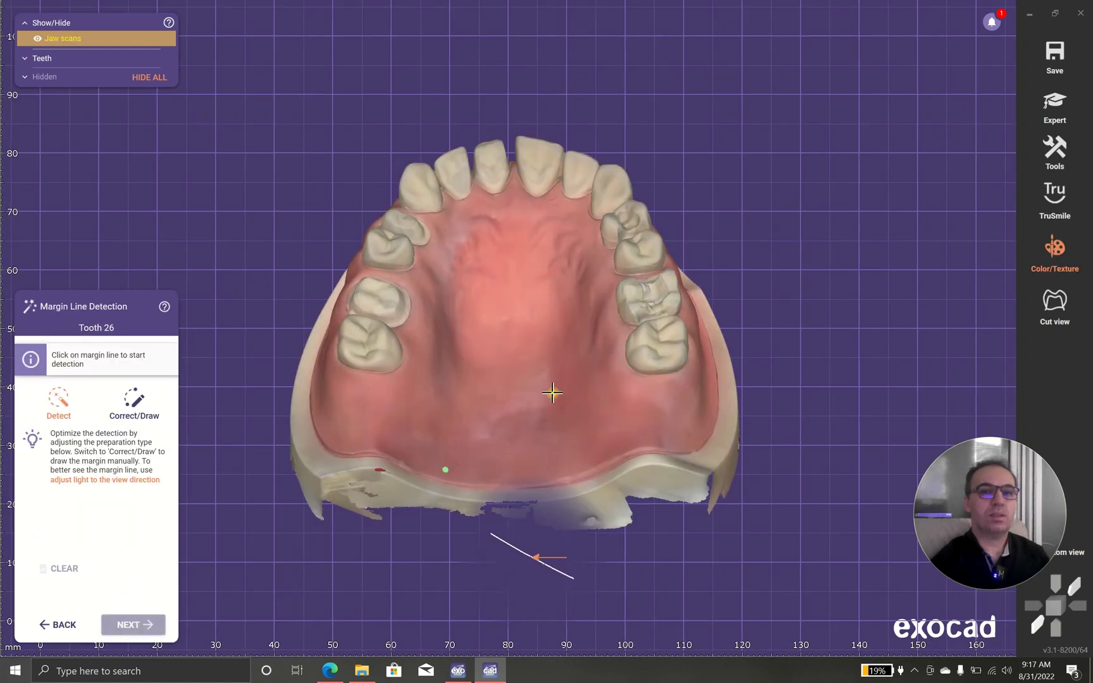
Manually draw the magnetic margin line of tooth 26 along the buccal and distal edges of the preparation.
{"action": "left_click", "coordinate": [134, 400]}
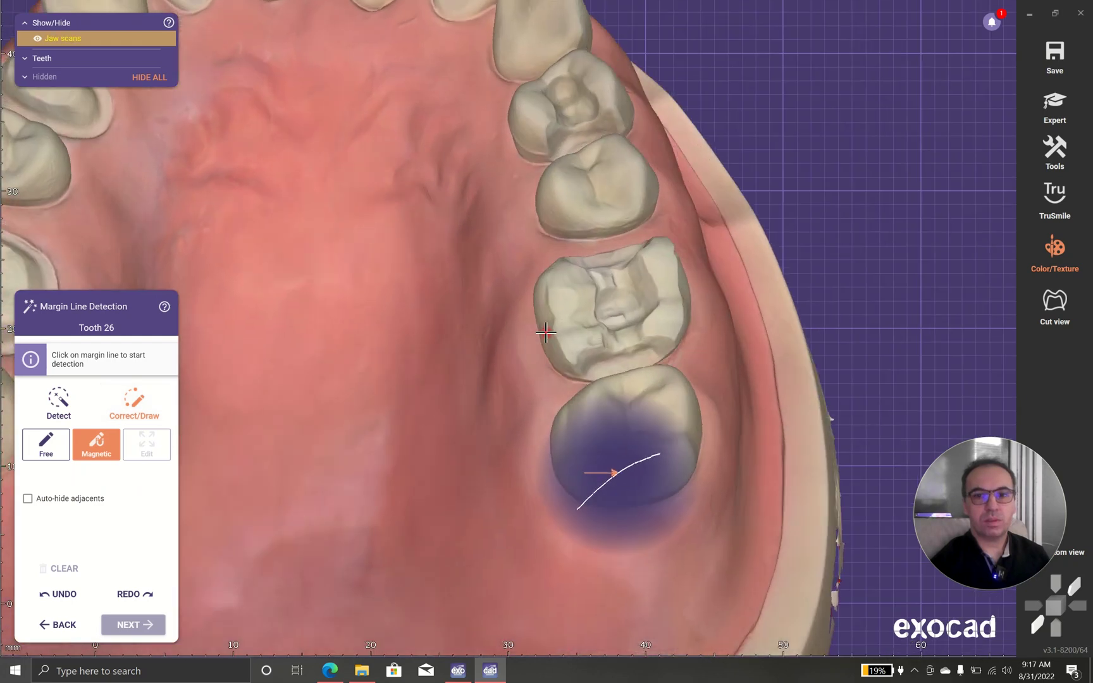
{"action": "right_click_drag", "start_coordinate": [546, 332], "coordinate": [530, 349]}
{"action": "scroll", "coordinate": [709, 285], "scroll_direction": "up", "scroll_amount": 3}
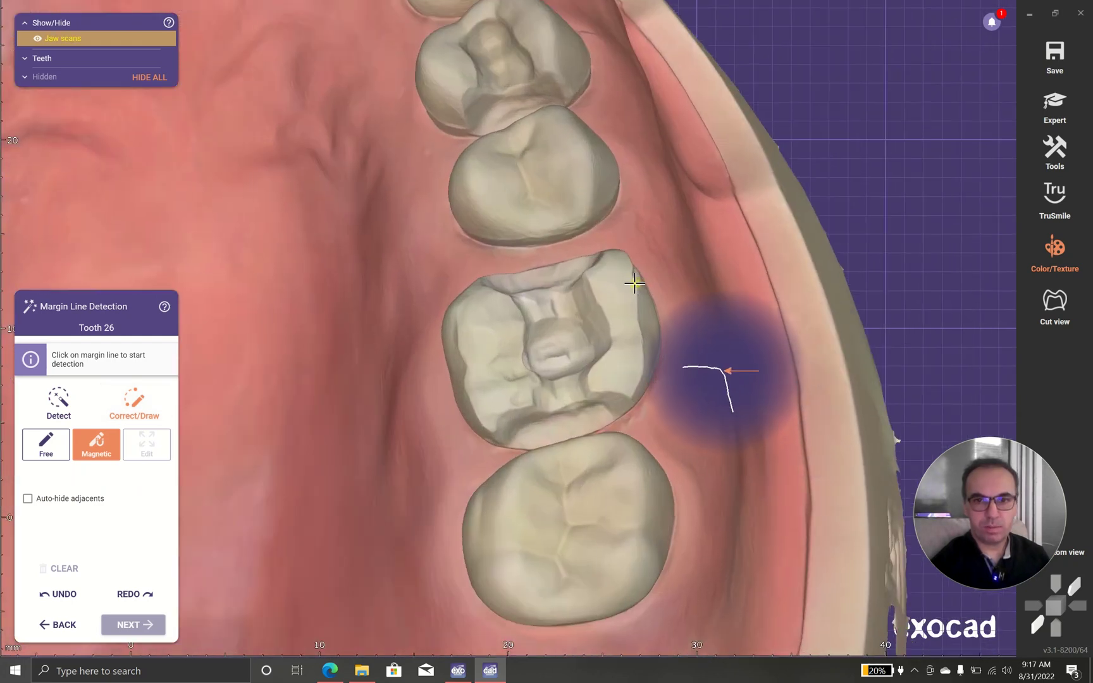
{"action": "left_click", "coordinate": [635, 284]}
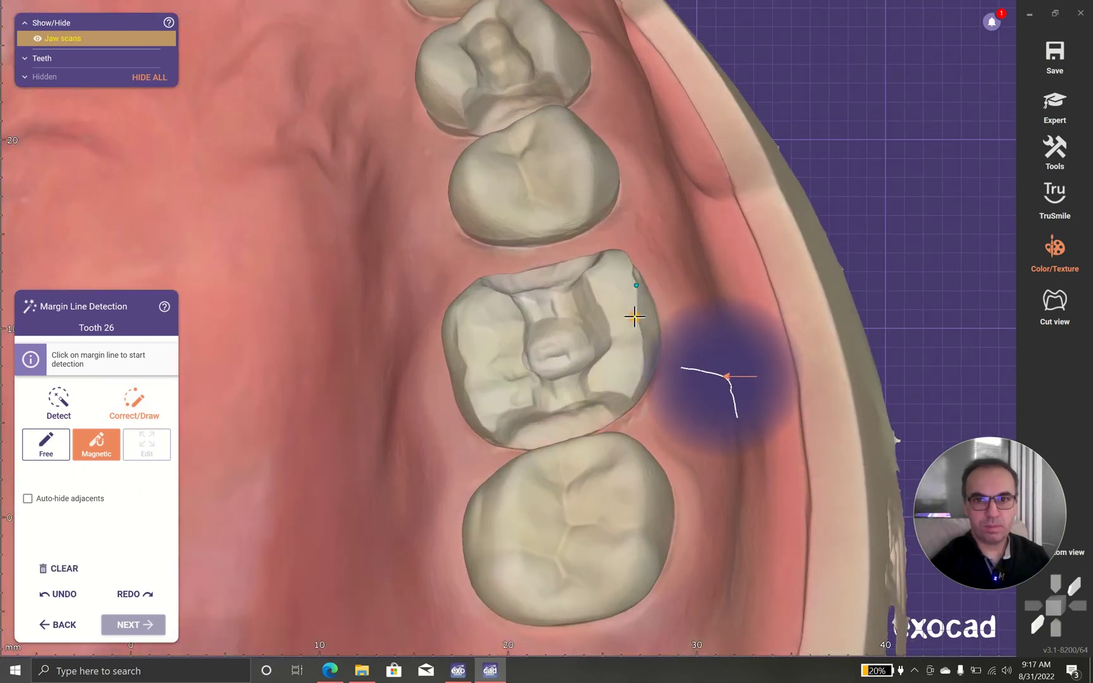
{"action": "left_click", "coordinate": [636, 384]}
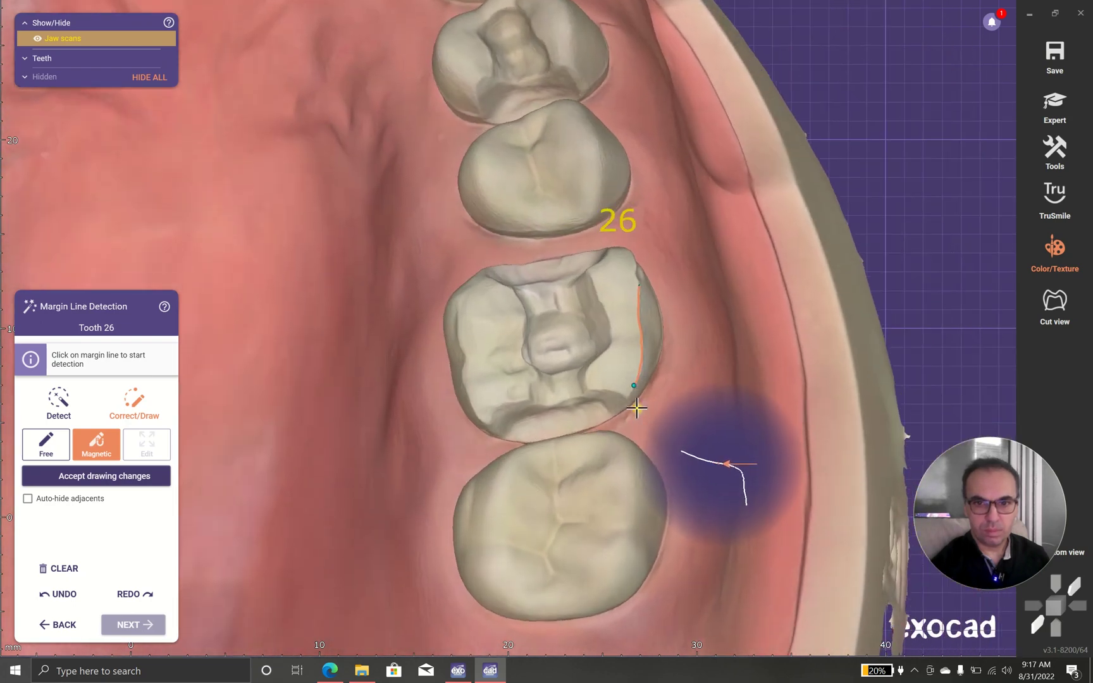
{"action": "right_click_drag", "start_coordinate": [611, 419], "coordinate": [658, 425]}
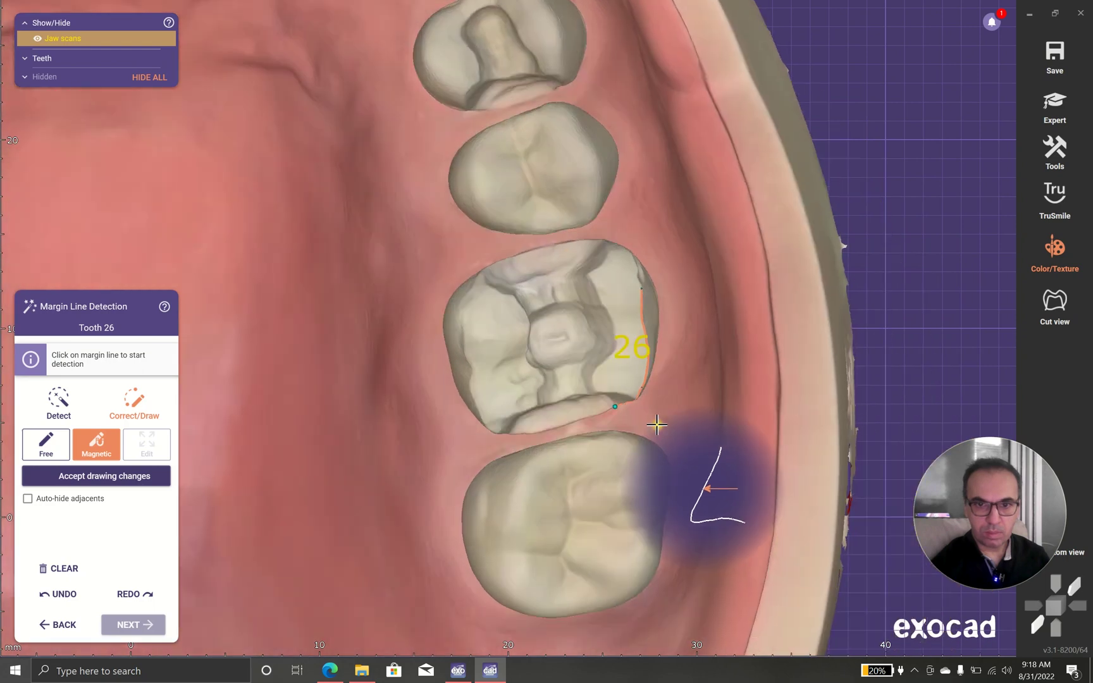
{"action": "left_click", "coordinate": [523, 433]}
{"action": "right_click_drag", "start_coordinate": [522, 432], "coordinate": [504, 409]}
Continue the tooth 26 margin line along the palatal and mesial edges and close it at its buccal starting point.
{"action": "left_click", "coordinate": [477, 304]}
{"action": "right_click_drag", "start_coordinate": [477, 305], "coordinate": [478, 315]}
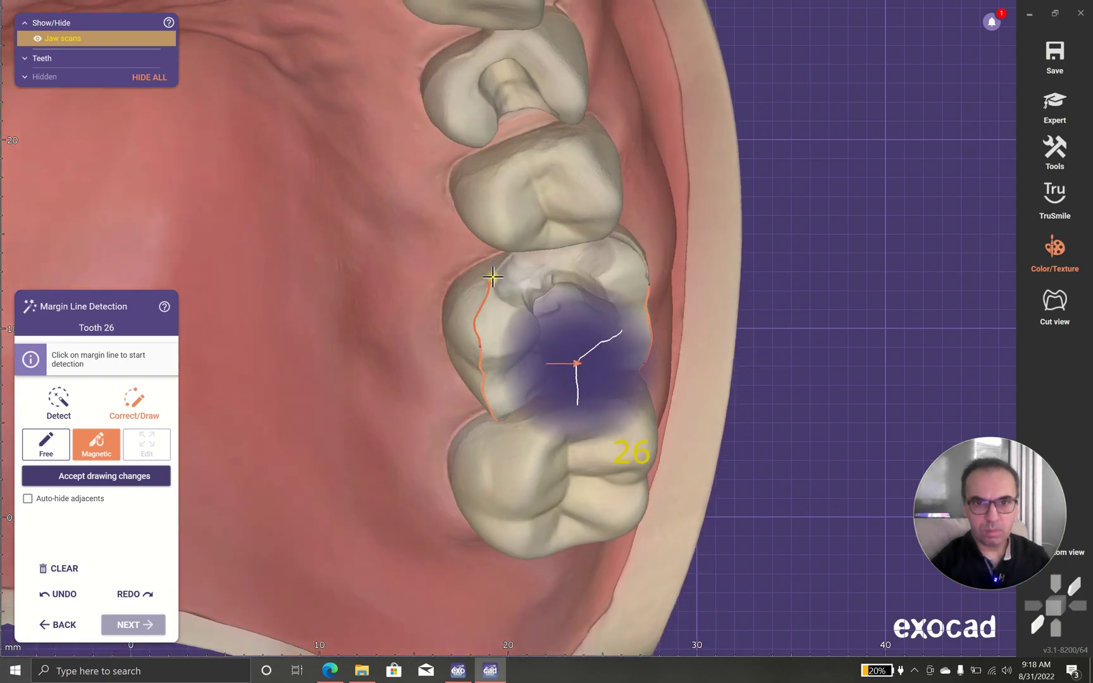
{"action": "left_click", "coordinate": [493, 276]}
{"action": "right_click_drag", "start_coordinate": [512, 270], "coordinate": [513, 279]}
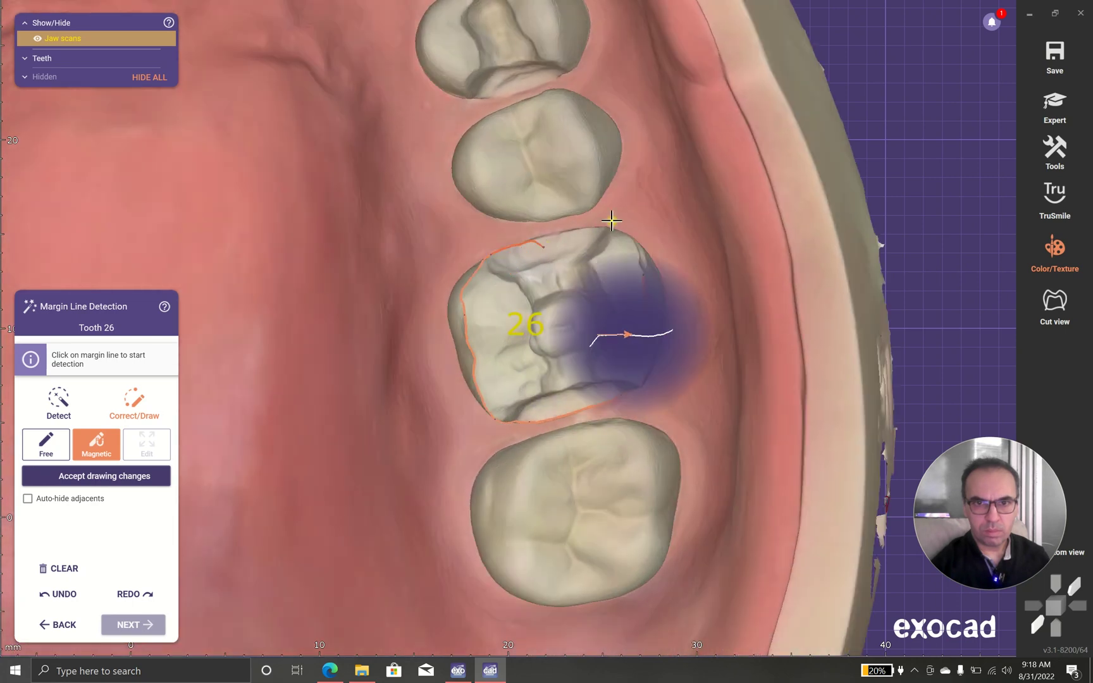
{"action": "left_click", "coordinate": [569, 234]}
{"action": "right_click_drag", "start_coordinate": [569, 234], "coordinate": [572, 234]}
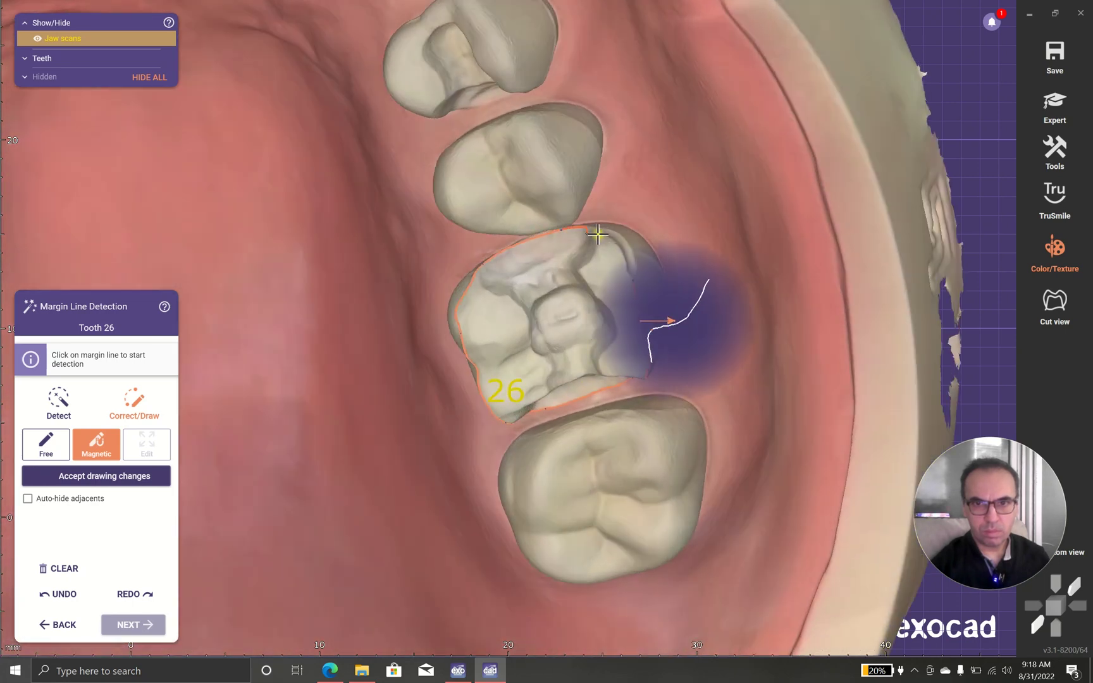
{"action": "left_click", "coordinate": [631, 280]}
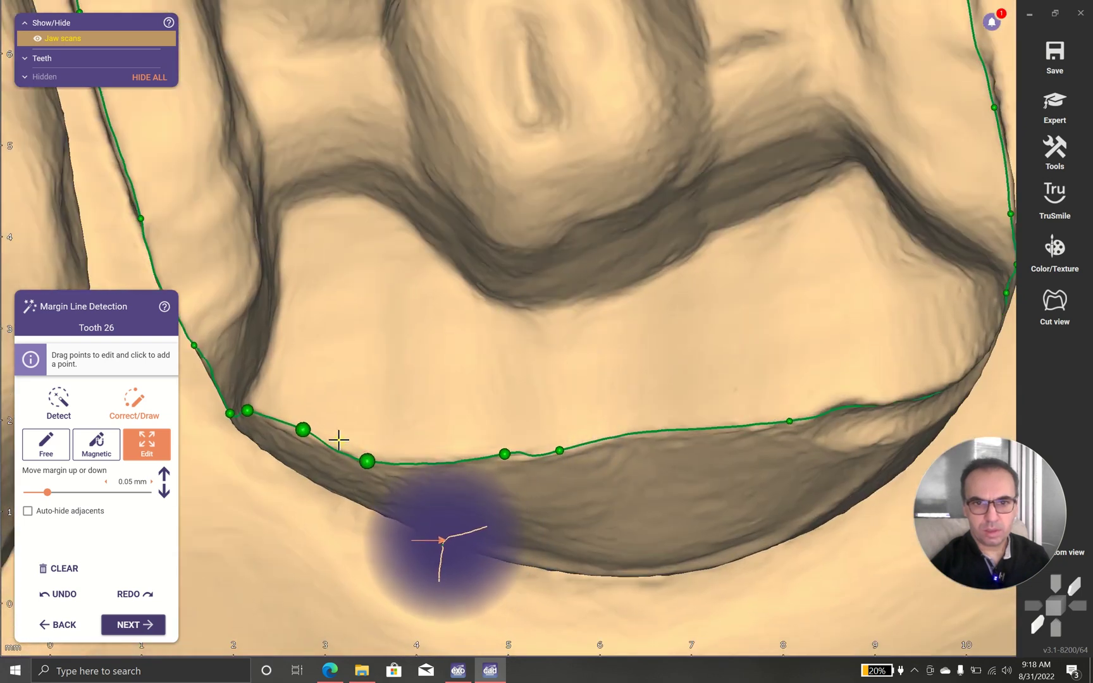
Refine the tooth 26 margin line by moving its control points onto the buccal preparation edge, and accept the margin.
{"action": "left_click_drag", "start_coordinate": [304, 430], "coordinate": [298, 432]}
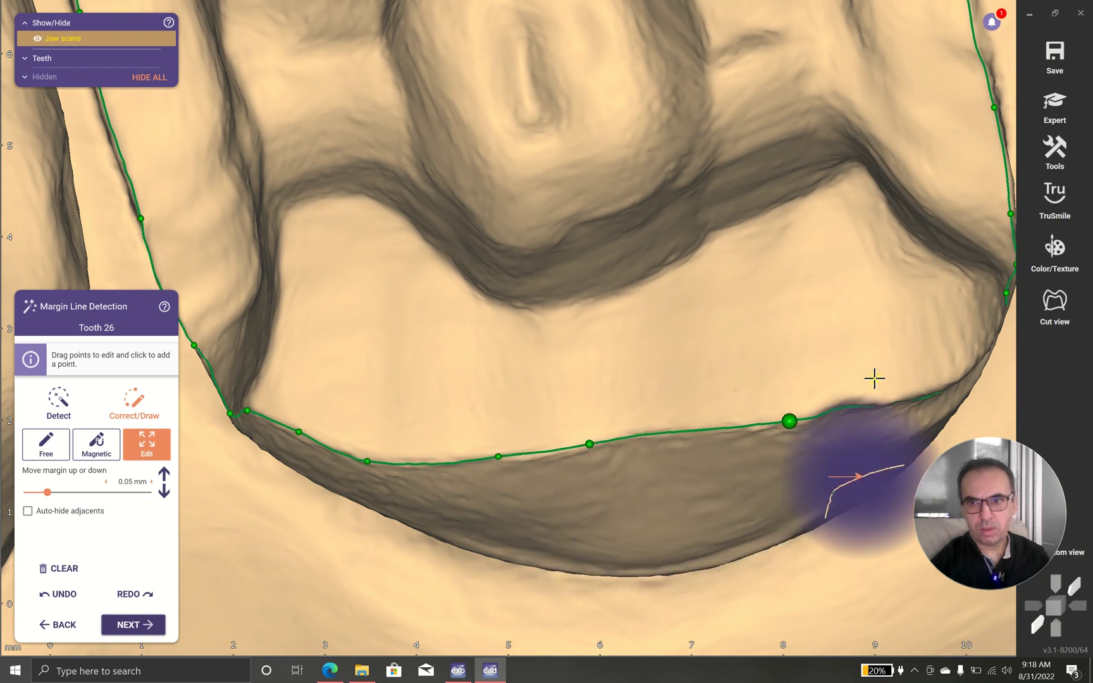
{"action": "scroll", "coordinate": [886, 373], "scroll_direction": "down", "scroll_amount": 3}
{"action": "right_click_drag", "start_coordinate": [913, 367], "coordinate": [918, 373]}
{"action": "scroll", "coordinate": [913, 370], "scroll_direction": "up", "scroll_amount": 3}
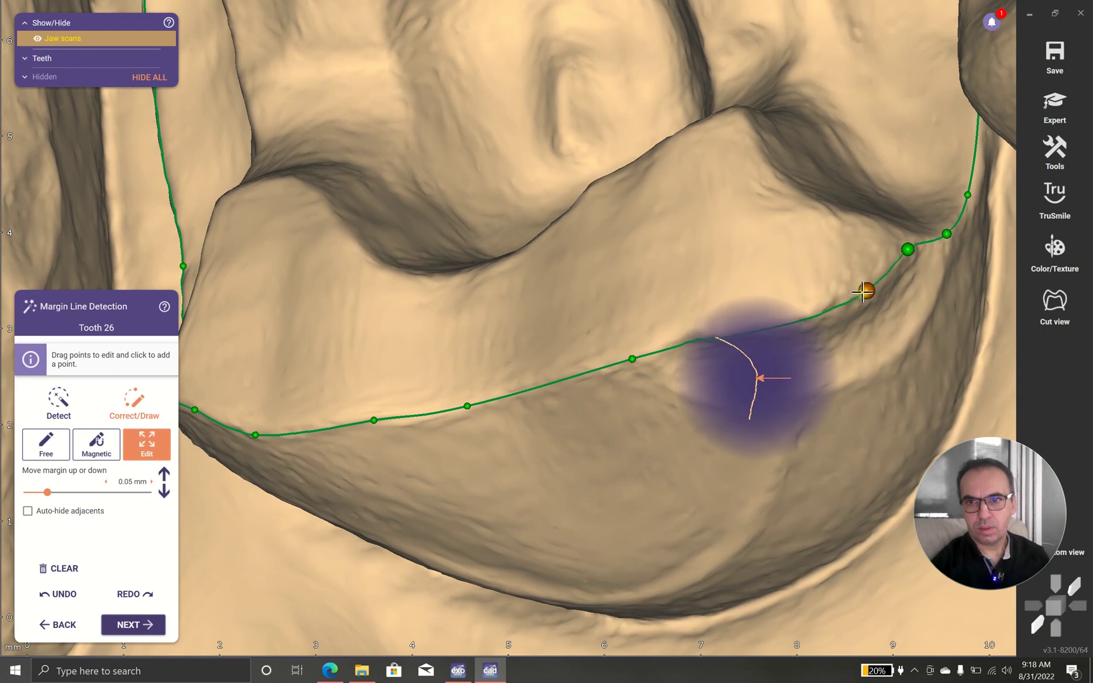
{"action": "scroll", "coordinate": [861, 291], "scroll_direction": "down", "scroll_amount": 3}
{"action": "right_click_drag", "start_coordinate": [845, 354], "coordinate": [845, 357]}
{"action": "scroll", "coordinate": [844, 356], "scroll_direction": "down", "scroll_amount": 5}
{"action": "right_click_drag", "start_coordinate": [857, 302], "coordinate": [858, 302]}
{"action": "right_click_drag", "start_coordinate": [261, 403], "coordinate": [663, 276]}
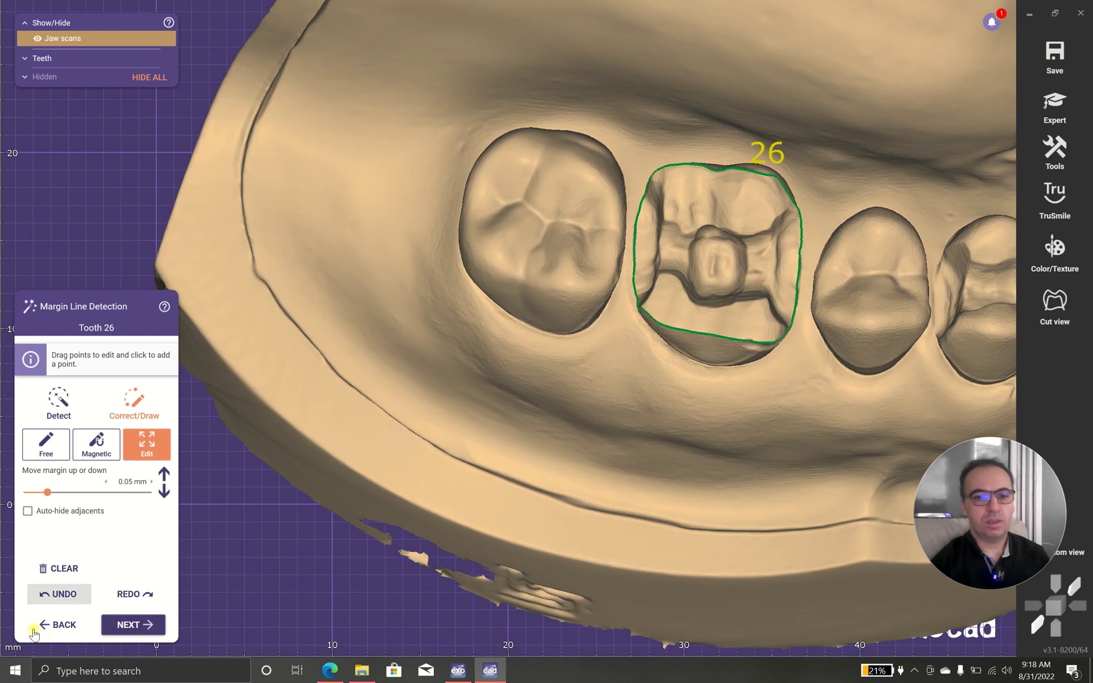
{"action": "left_click", "coordinate": [122, 625]}
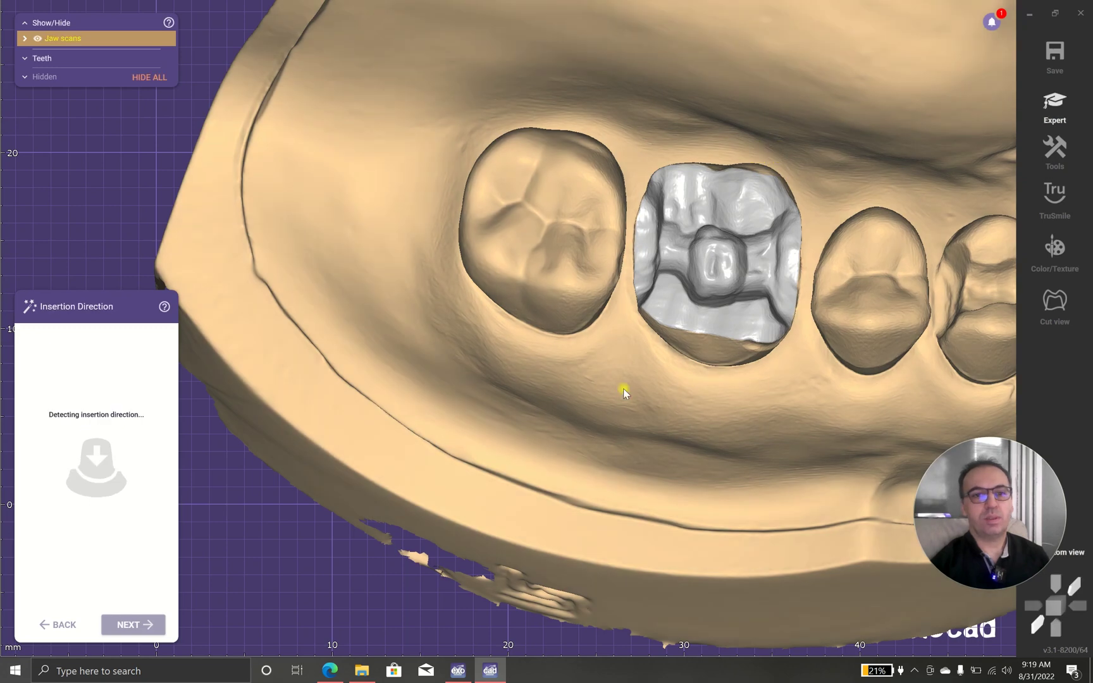
Set the insertion axis of tooth 26 from an adjusted occlusal view of the preparation.
{"action": "scroll", "coordinate": [497, 398], "scroll_direction": "up", "scroll_amount": 8}
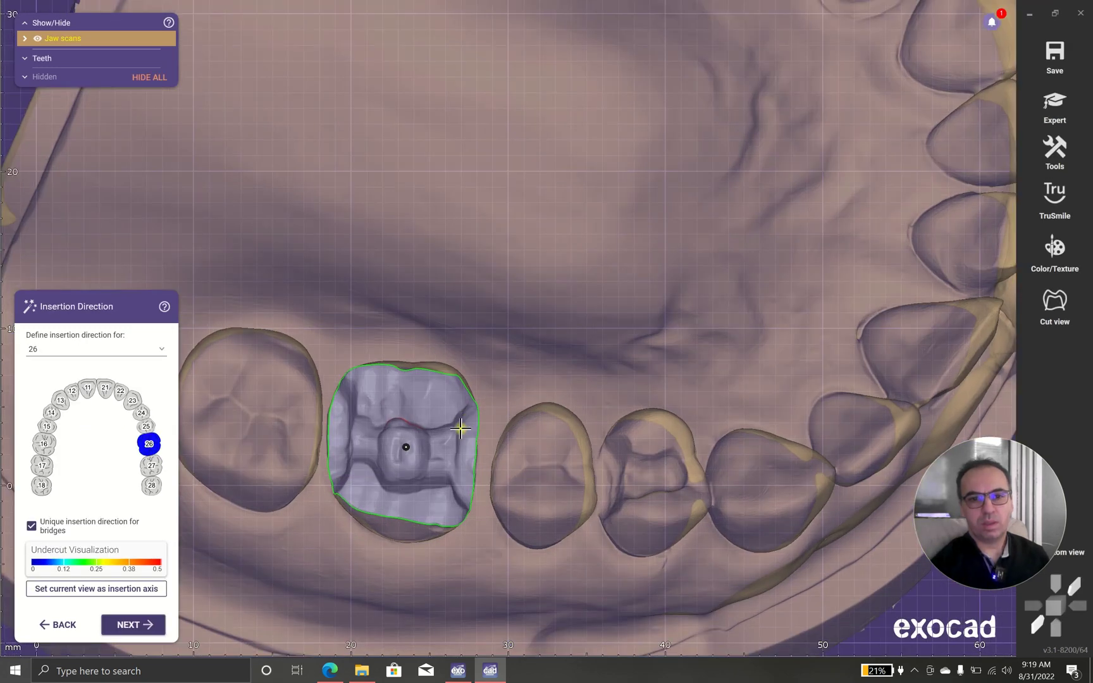
{"action": "right_click_drag", "start_coordinate": [453, 466], "coordinate": [450, 464]}
{"action": "left_click", "coordinate": [140, 587]}
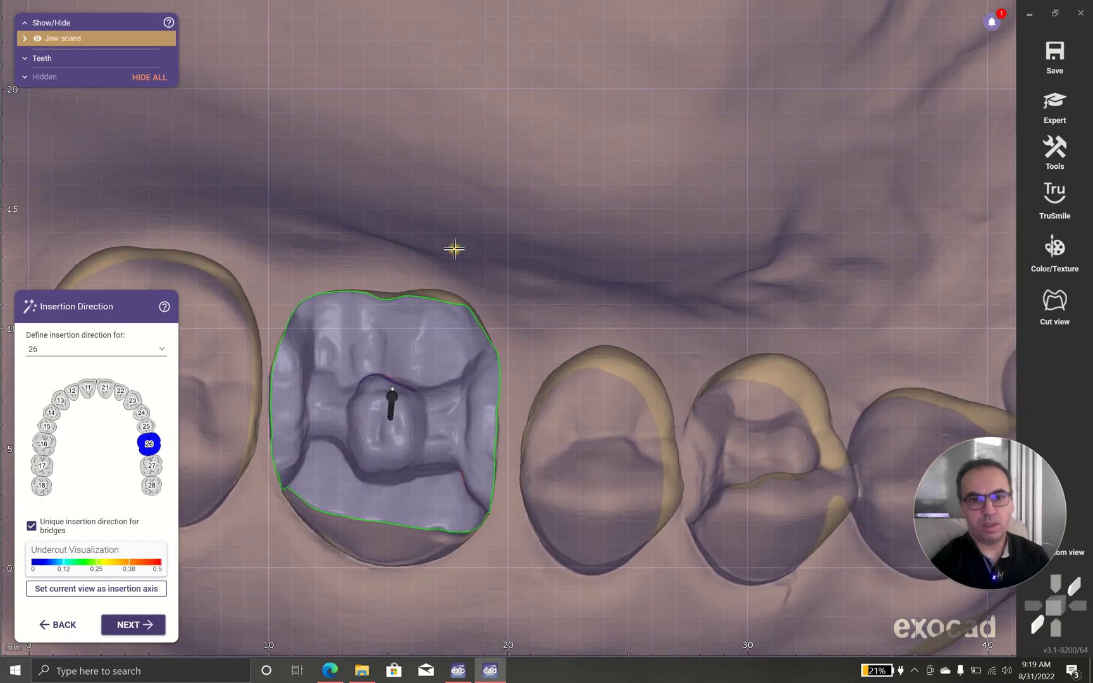
Refine the insertion axis of tooth 26 by redefining it from slightly re-tilted occlusal views of the preparation.
{"action": "left_click", "coordinate": [153, 588]}
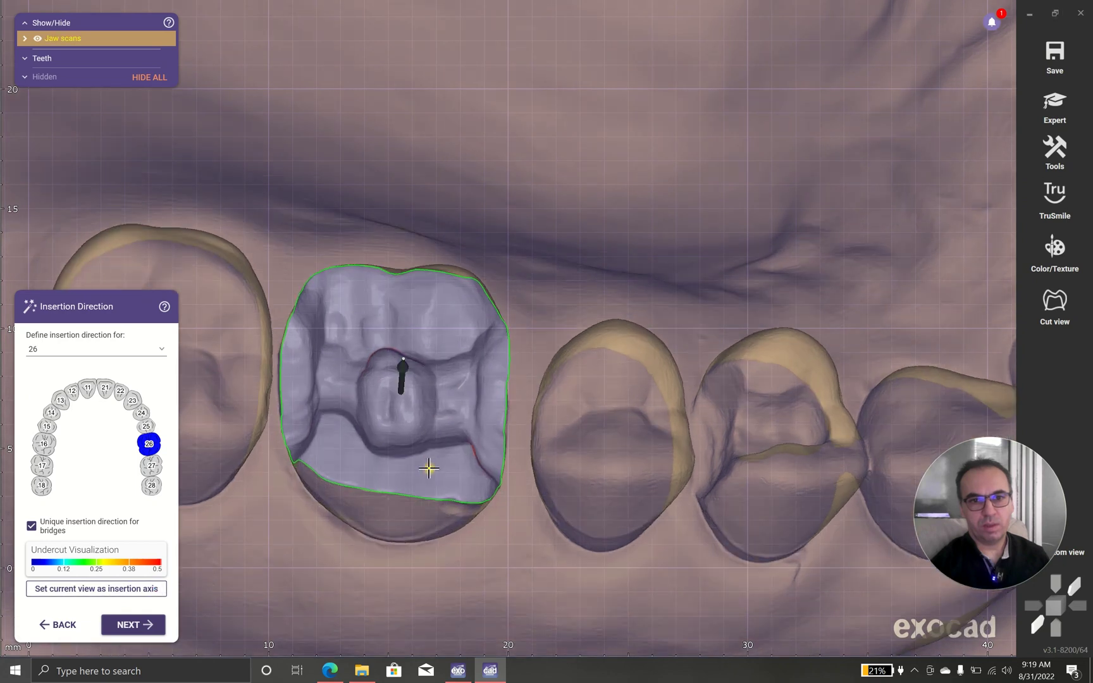
{"action": "left_click", "coordinate": [119, 590]}
{"action": "right_click_drag", "start_coordinate": [524, 473], "coordinate": [496, 502]}
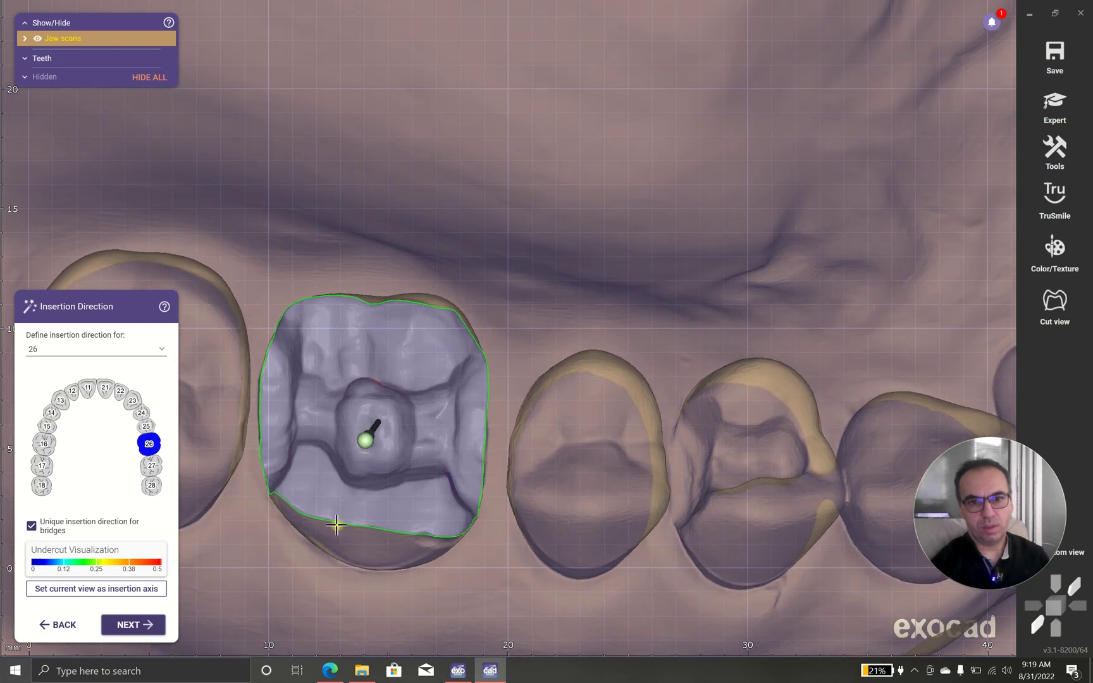
{"action": "left_click", "coordinate": [130, 586]}
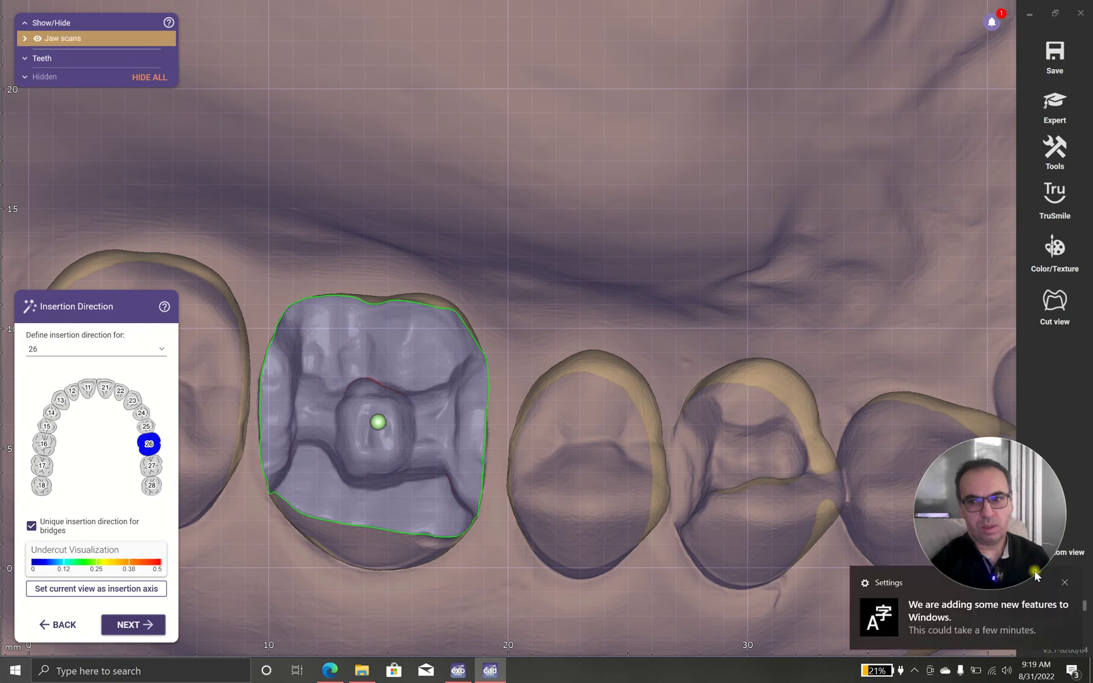
Dismiss the Windows notifications, check the undercuts of tooth 26 from several angles, and accept the insertion direction.
{"action": "left_click", "coordinate": [1065, 583]}
{"action": "right_click_drag", "start_coordinate": [386, 503], "coordinate": [386, 501]}
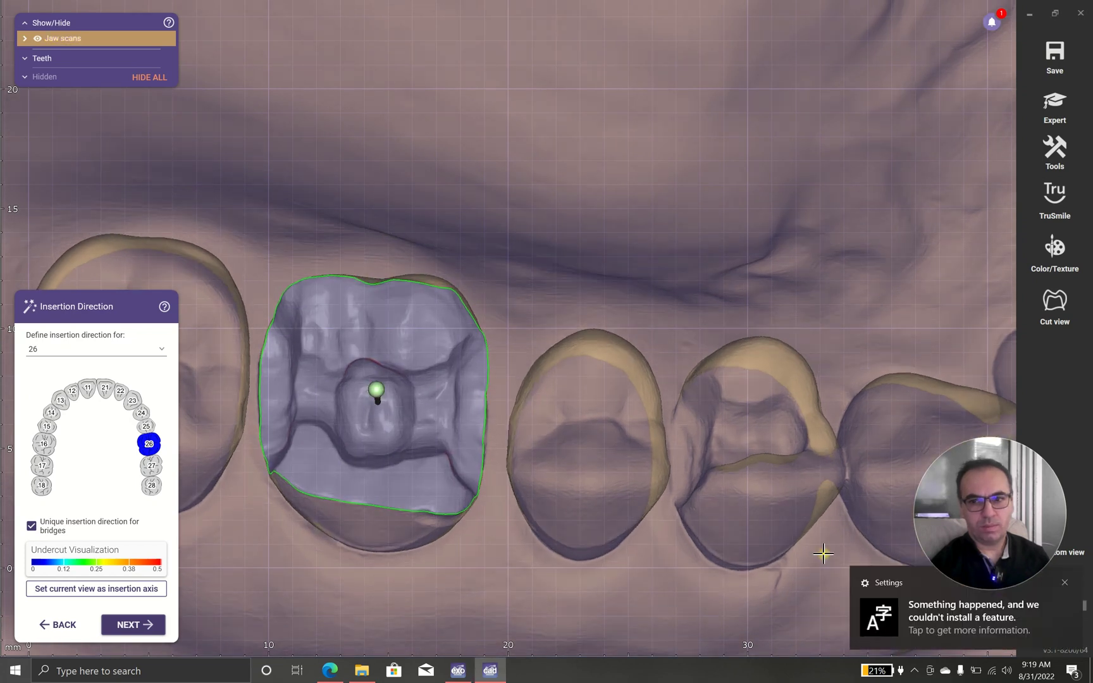
{"action": "left_click", "coordinate": [1065, 583]}
{"action": "right_click_drag", "start_coordinate": [398, 459], "coordinate": [377, 488]}
{"action": "left_click_drag", "start_coordinate": [458, 487], "coordinate": [457, 486]}
{"action": "right_click_drag", "start_coordinate": [524, 524], "coordinate": [446, 549]}
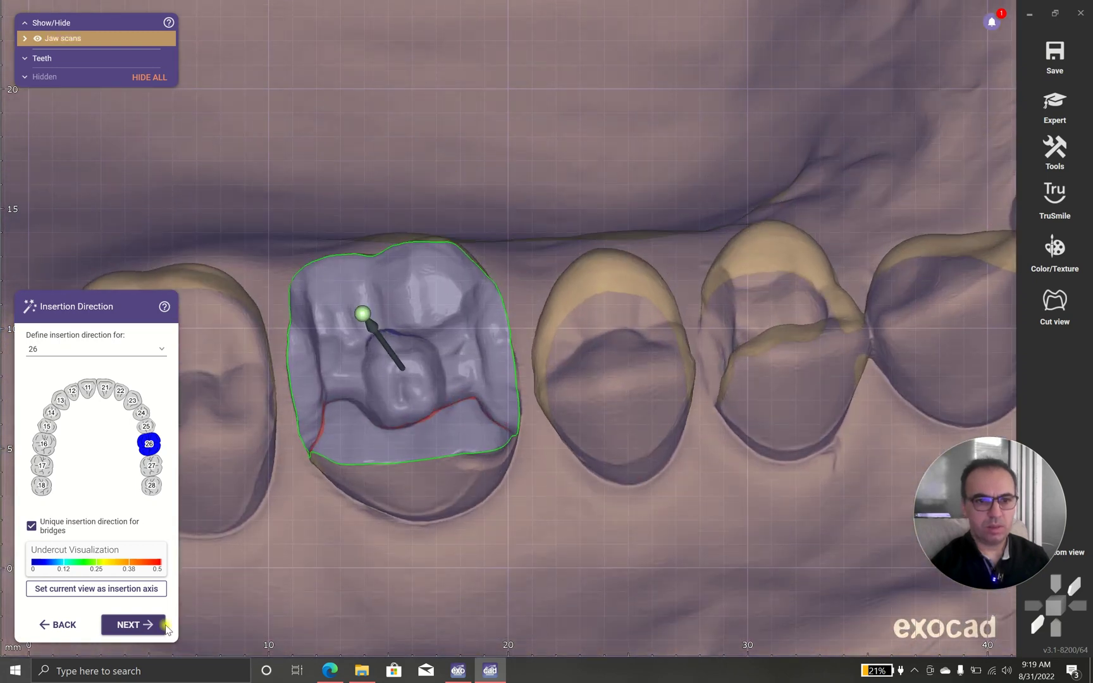
{"action": "left_click", "coordinate": [151, 625]}
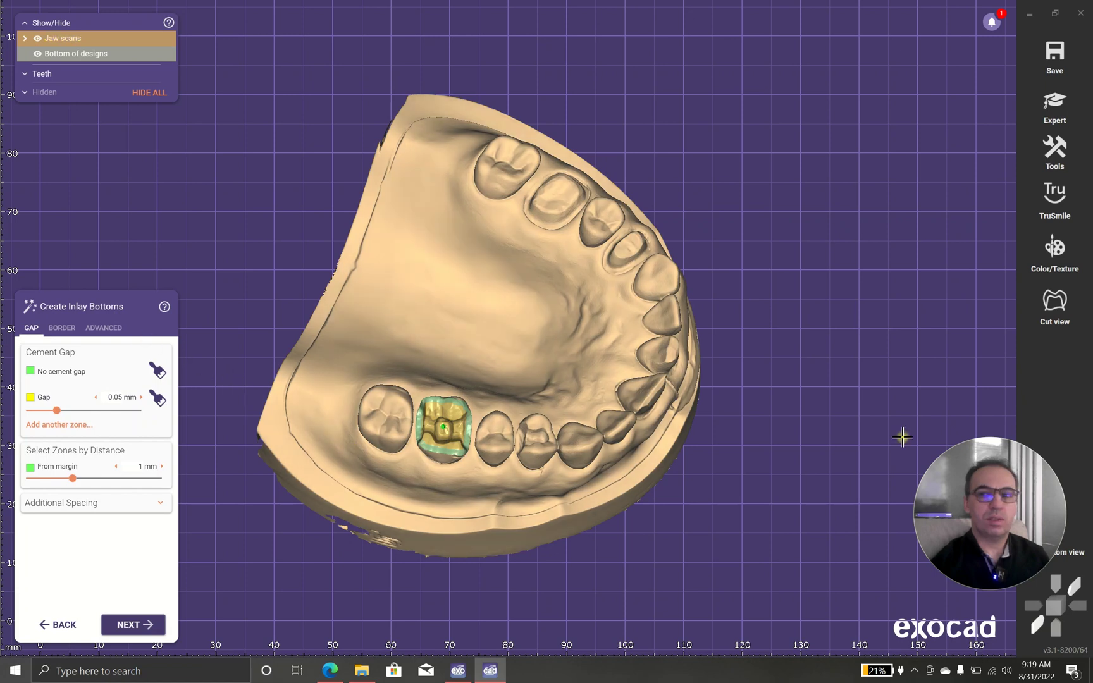
Open a cut view and place a buccal-palatal section line through the center of the tooth 26 preparation.
{"action": "left_click", "coordinate": [1049, 316]}
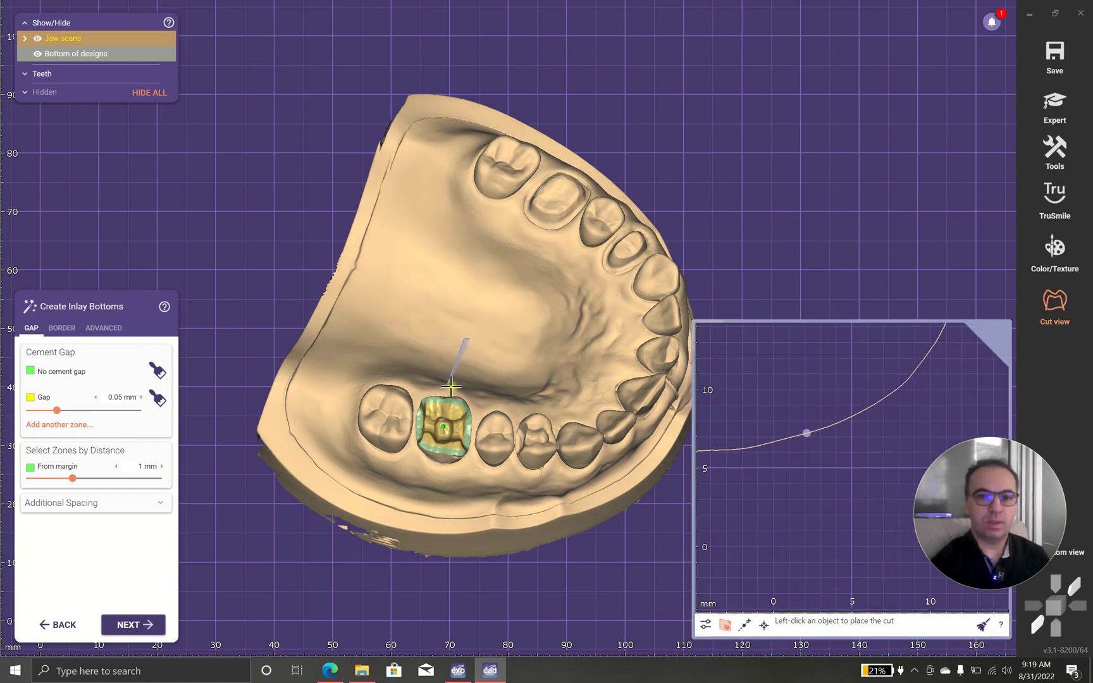
{"action": "left_click", "coordinate": [443, 427]}
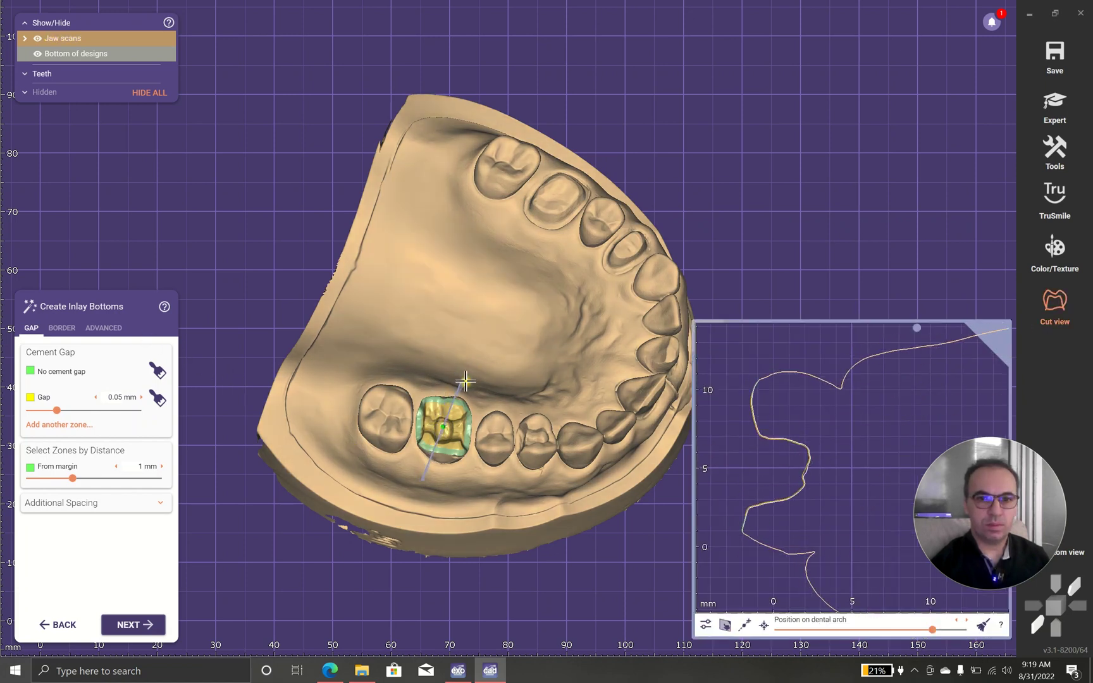
{"action": "scroll", "coordinate": [468, 375], "scroll_direction": "up", "scroll_amount": 3}
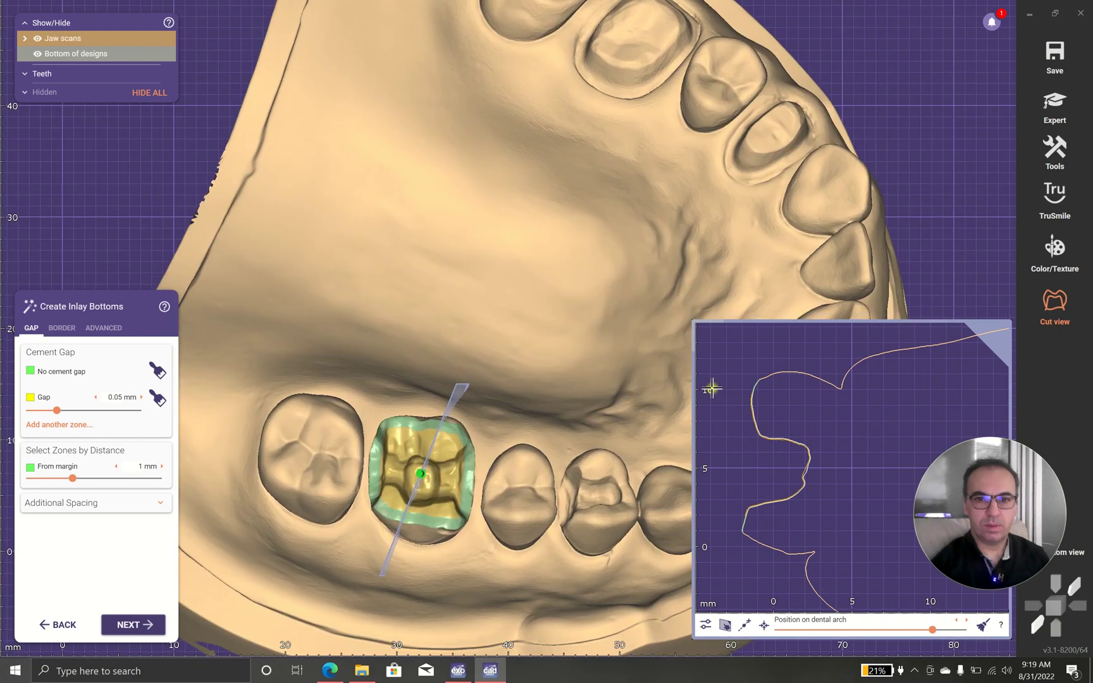
{"action": "left_click", "coordinate": [745, 625]}
{"action": "left_click", "coordinate": [422, 479]}
{"action": "left_click", "coordinate": [408, 579]}
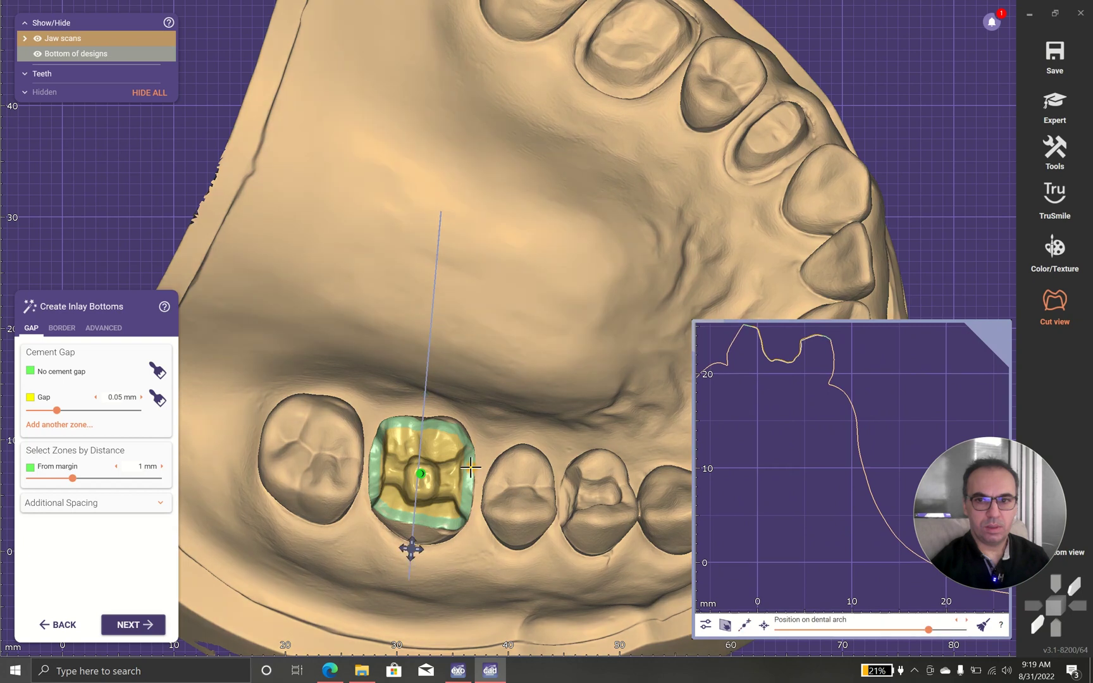
Examine the cement gap between the inlay bottom and the preparation wall of tooth 26 in the cross-section, shifting the cut slightly.
{"action": "scroll", "coordinate": [837, 408], "scroll_direction": "up", "scroll_amount": 1}
{"action": "scroll", "coordinate": [930, 456], "scroll_direction": "up", "scroll_amount": 1}
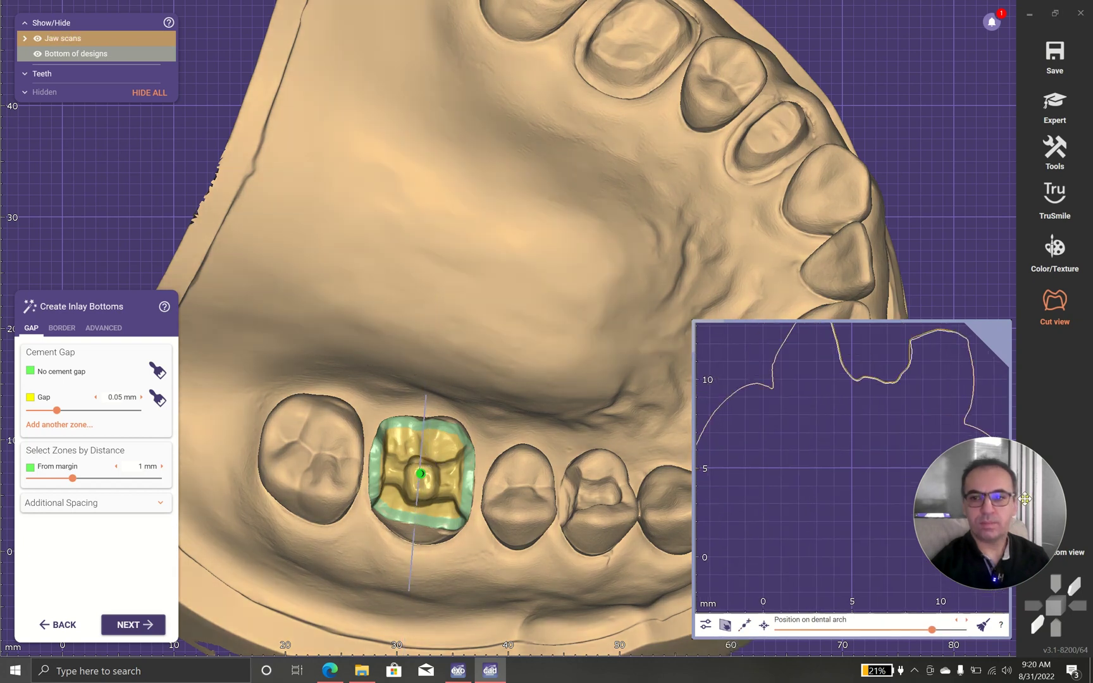
{"action": "left_click_drag", "start_coordinate": [1001, 510], "coordinate": [963, 77]}
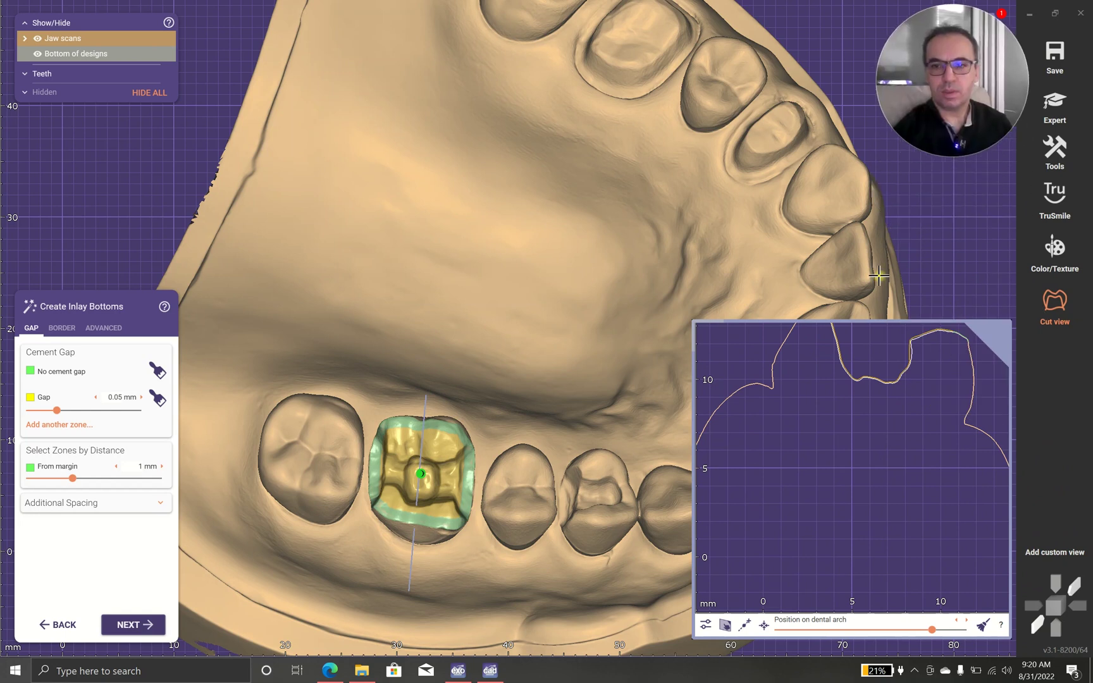
{"action": "left_click_drag", "start_coordinate": [874, 421], "coordinate": [869, 516]}
{"action": "scroll", "coordinate": [869, 498], "scroll_direction": "up", "scroll_amount": 1}
{"action": "left_click_drag", "start_coordinate": [957, 438], "coordinate": [872, 455]}
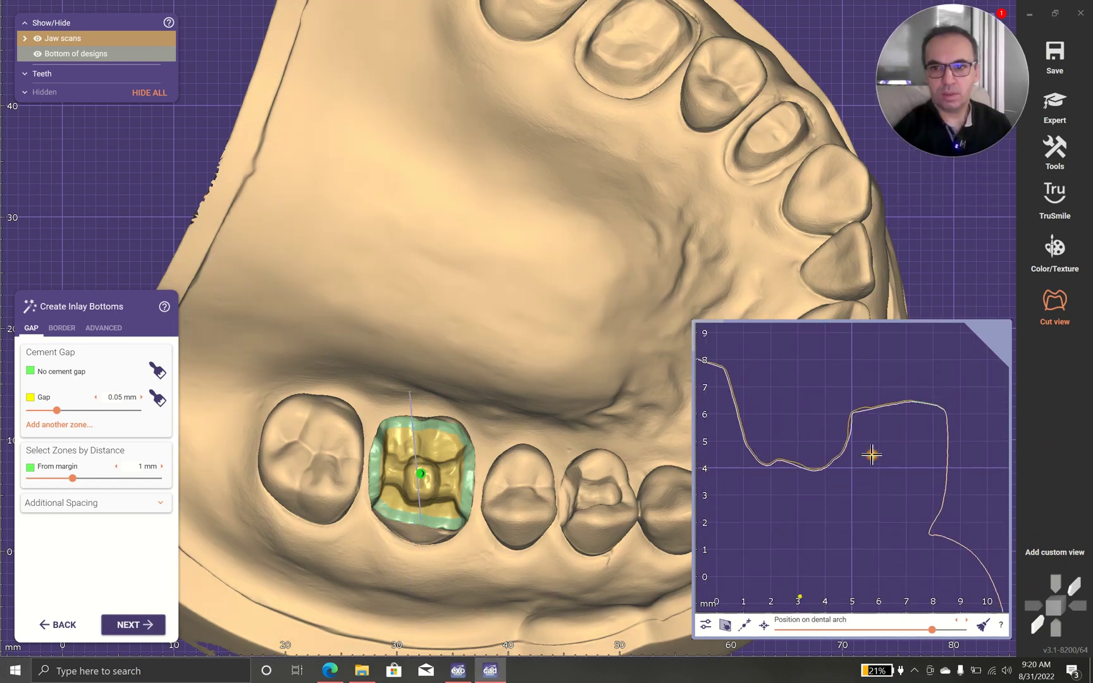
{"action": "scroll", "coordinate": [872, 455], "scroll_direction": "down", "scroll_amount": 3, "text": "ctrl"}
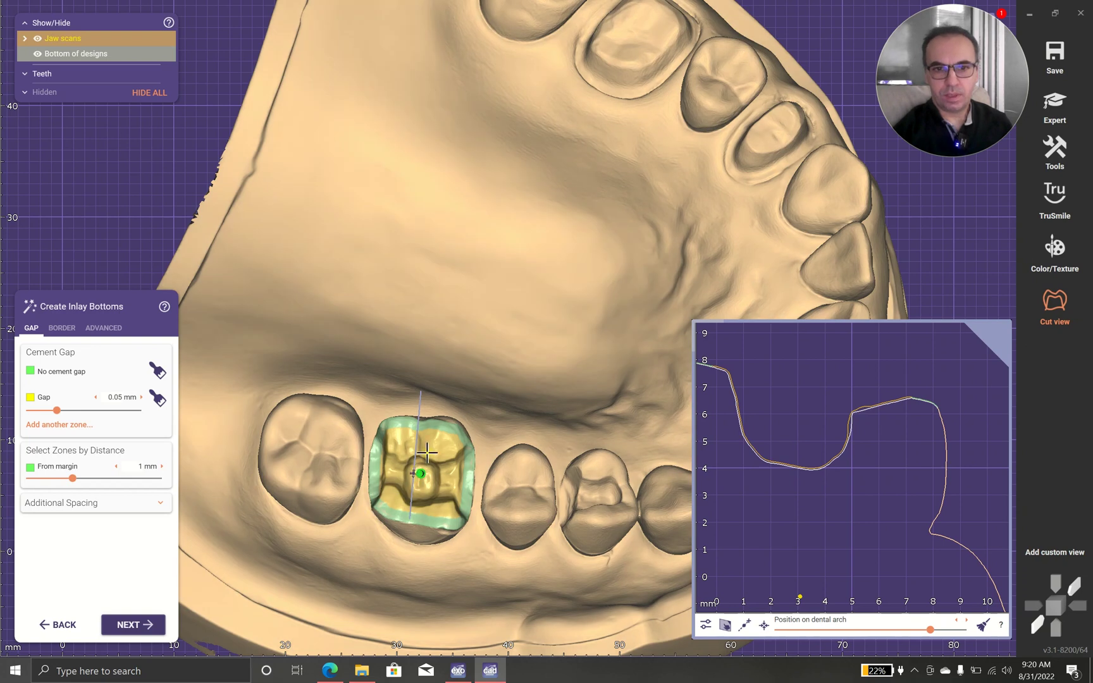
{"action": "left_click_drag", "start_coordinate": [414, 442], "coordinate": [421, 452]}
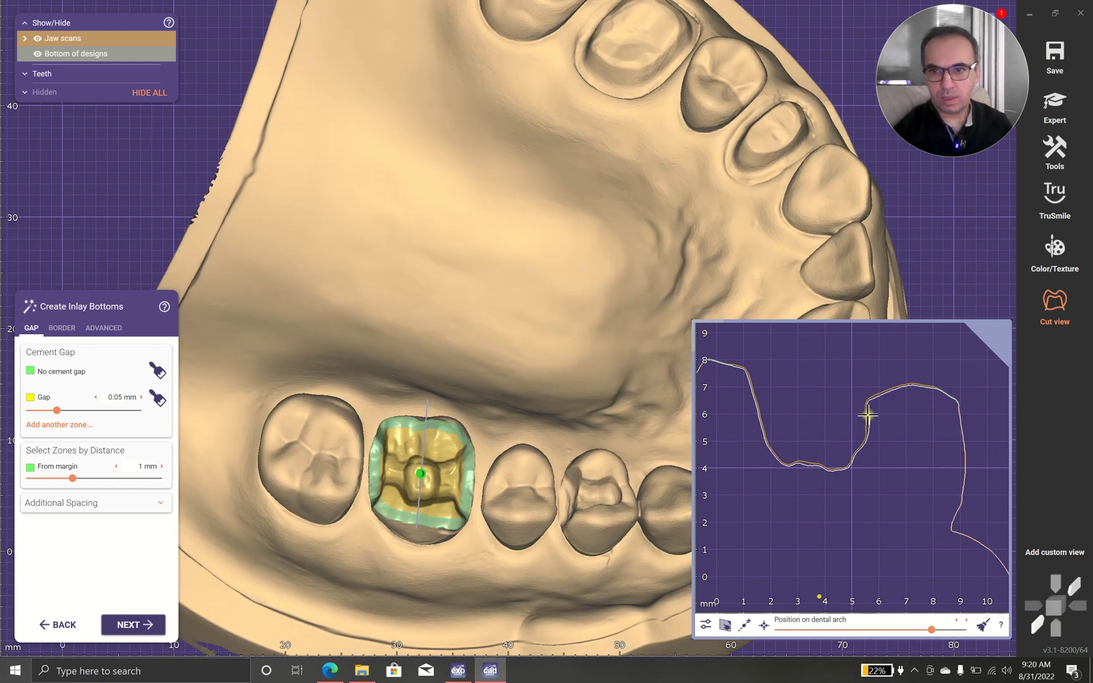
{"action": "scroll", "coordinate": [869, 415], "scroll_direction": "up", "scroll_amount": 5}
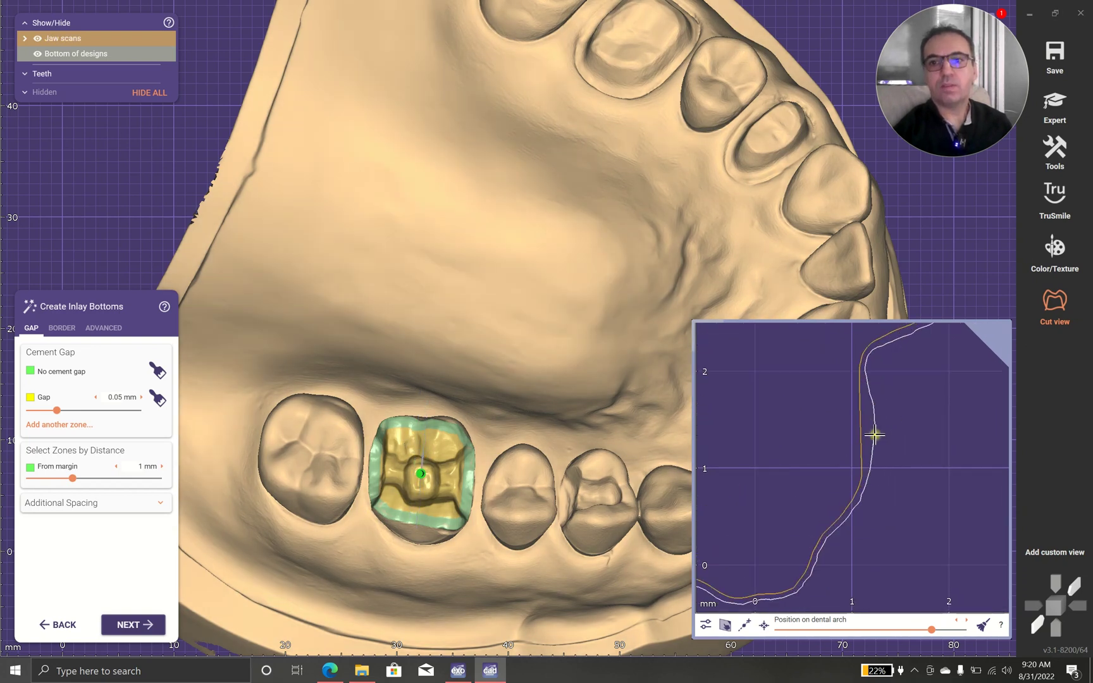
Try the tooth 26 inlay bottom without blocking out undercuts and apply the change.
{"action": "left_click", "coordinate": [101, 328]}
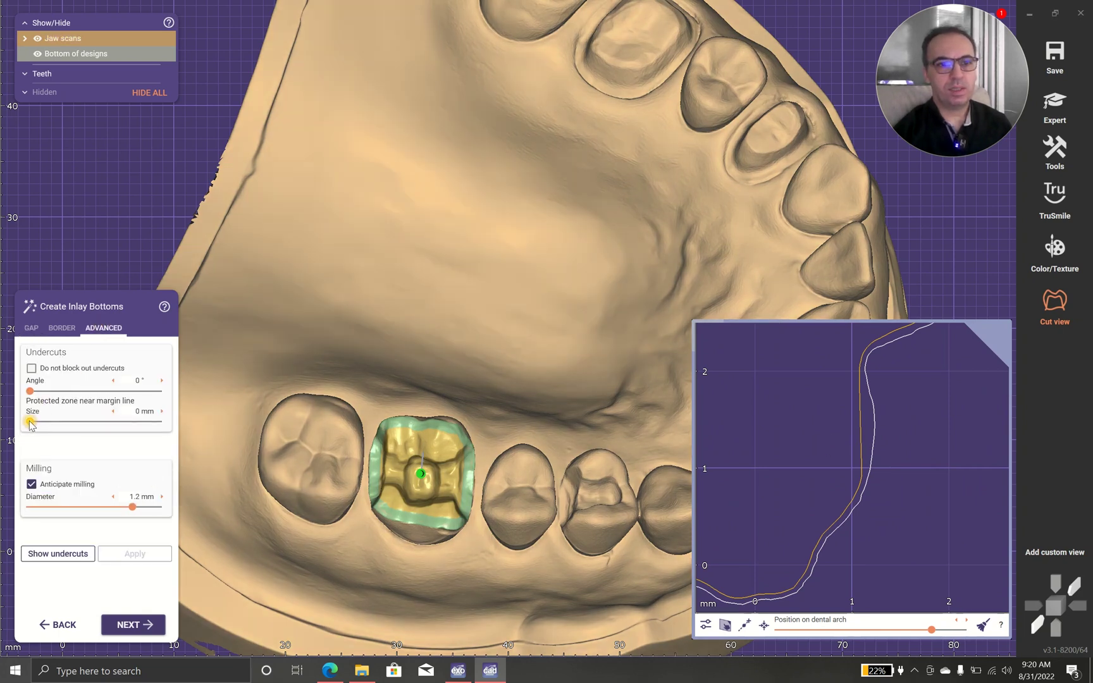
{"action": "left_click", "coordinate": [32, 370]}
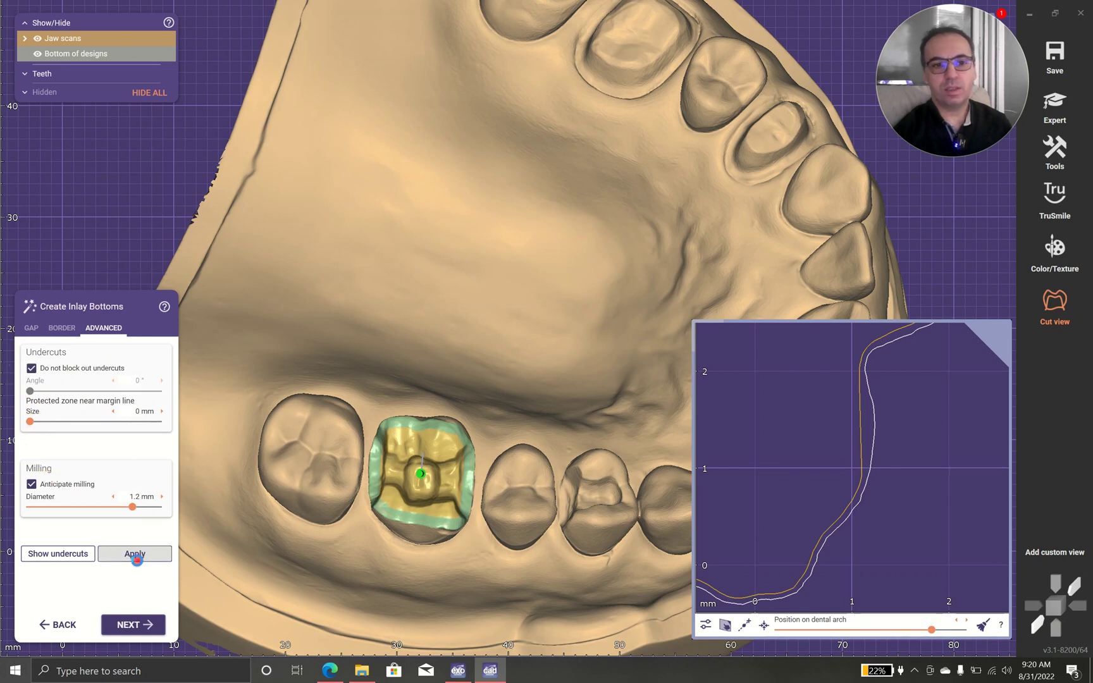
{"action": "left_click", "coordinate": [136, 556]}
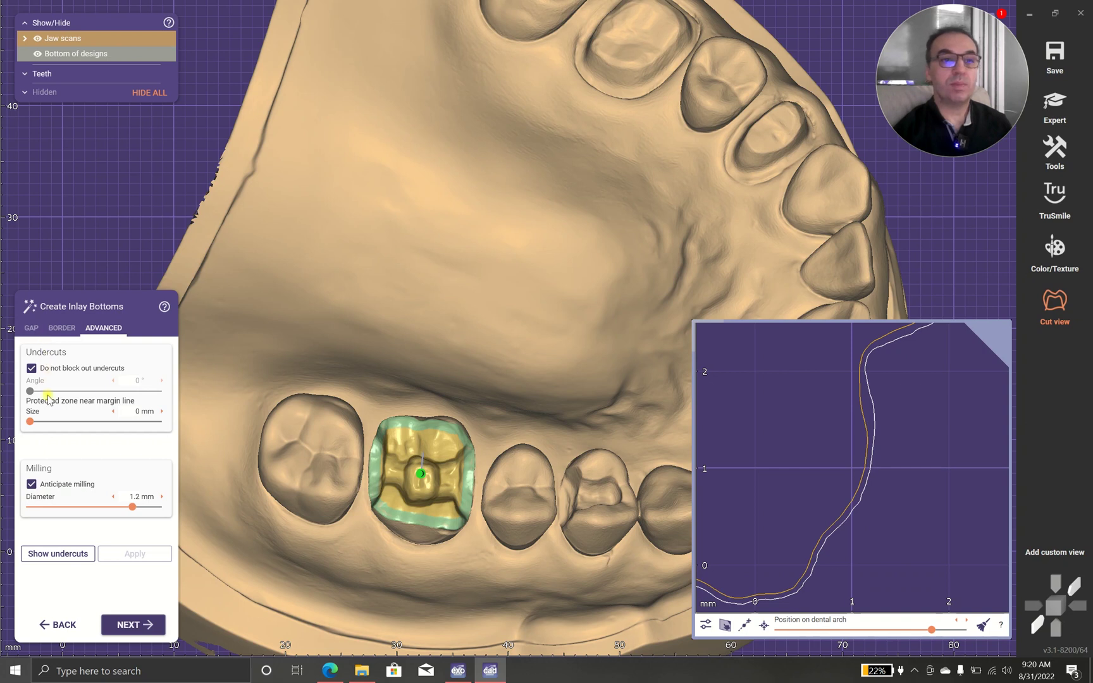
Try a 0.3 mm protected zone near the margin line, and restore undercut block-out with a 0 mm protected zone.
{"action": "left_click_drag", "start_coordinate": [31, 423], "coordinate": [68, 433]}
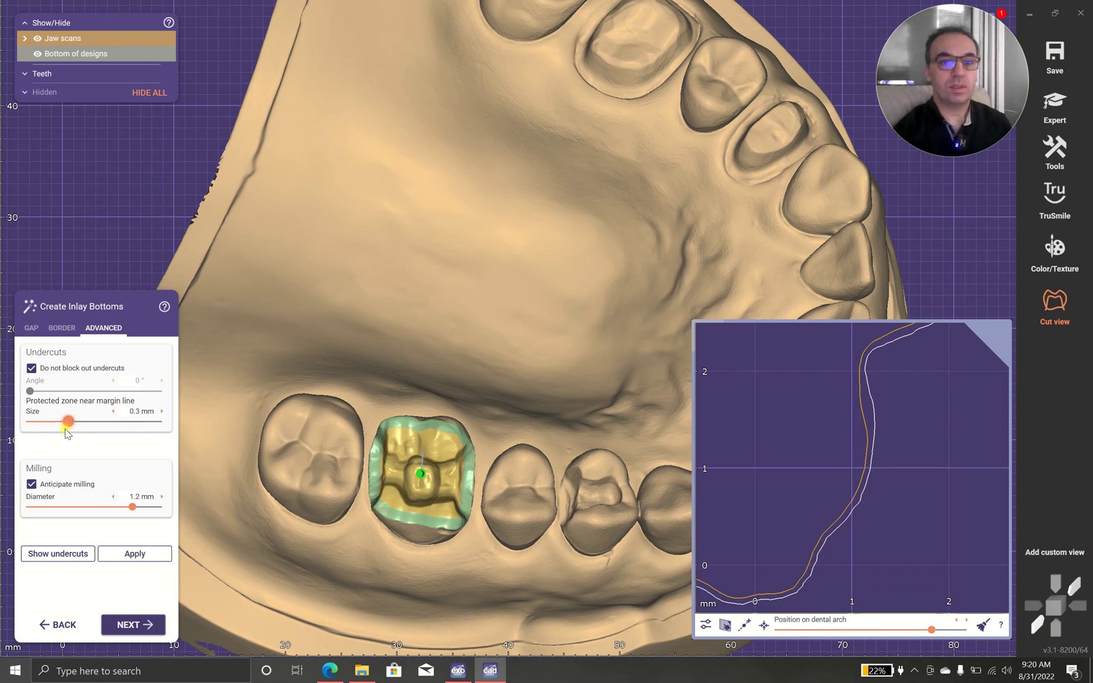
{"action": "left_click", "coordinate": [130, 554]}
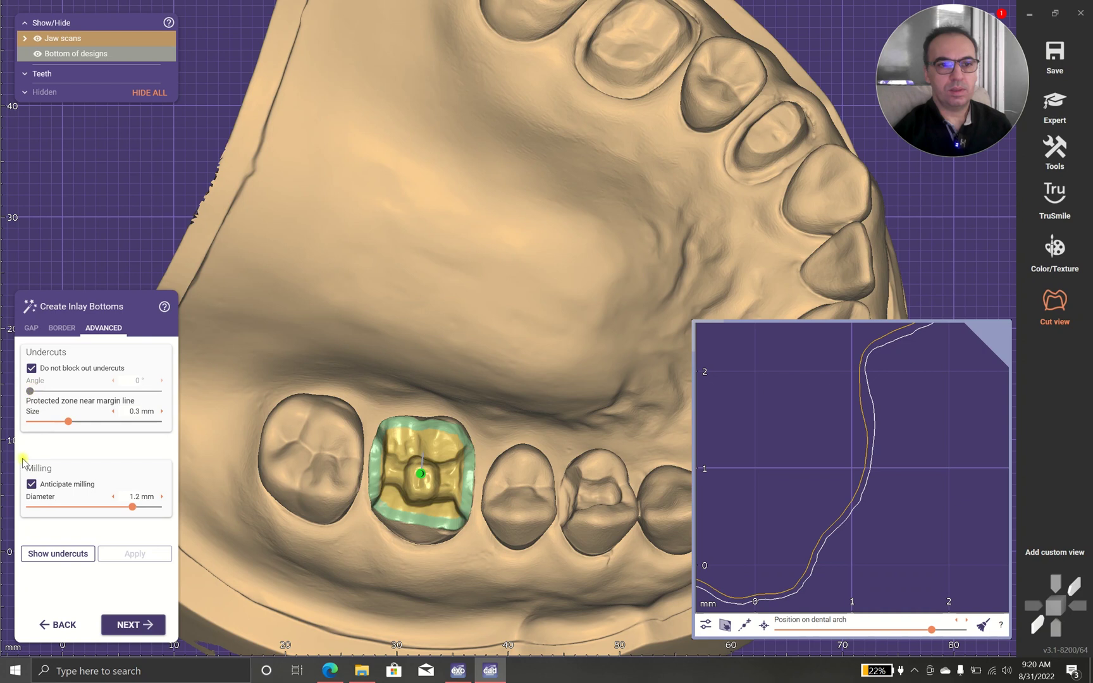
{"action": "left_click", "coordinate": [31, 370]}
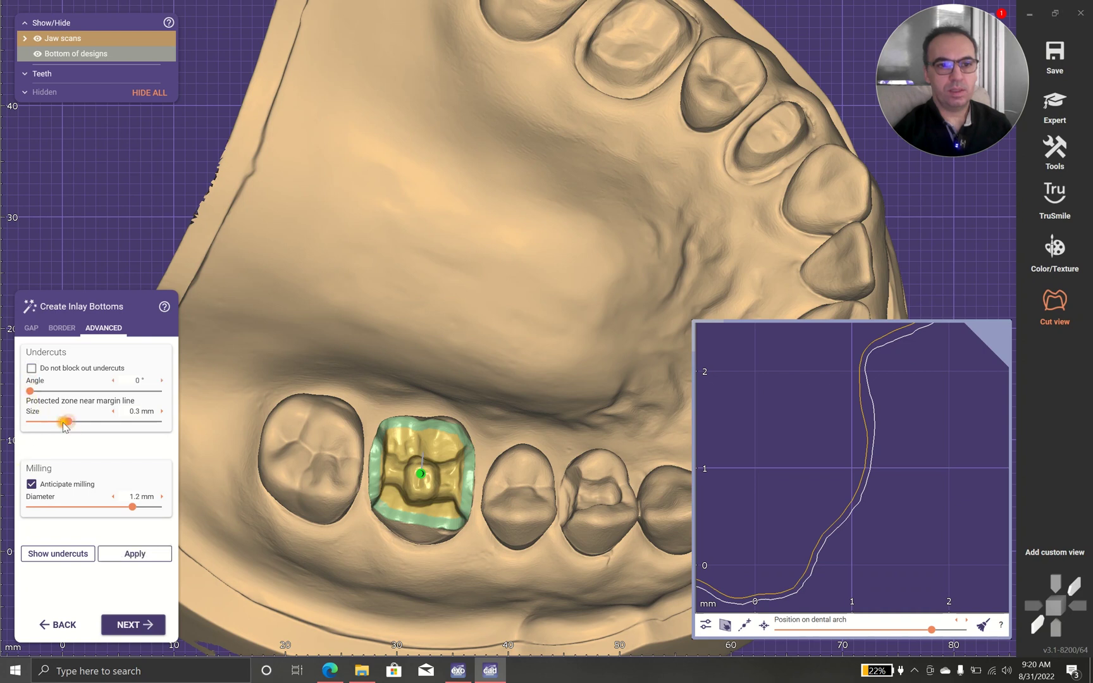
{"action": "left_click", "coordinate": [130, 554]}
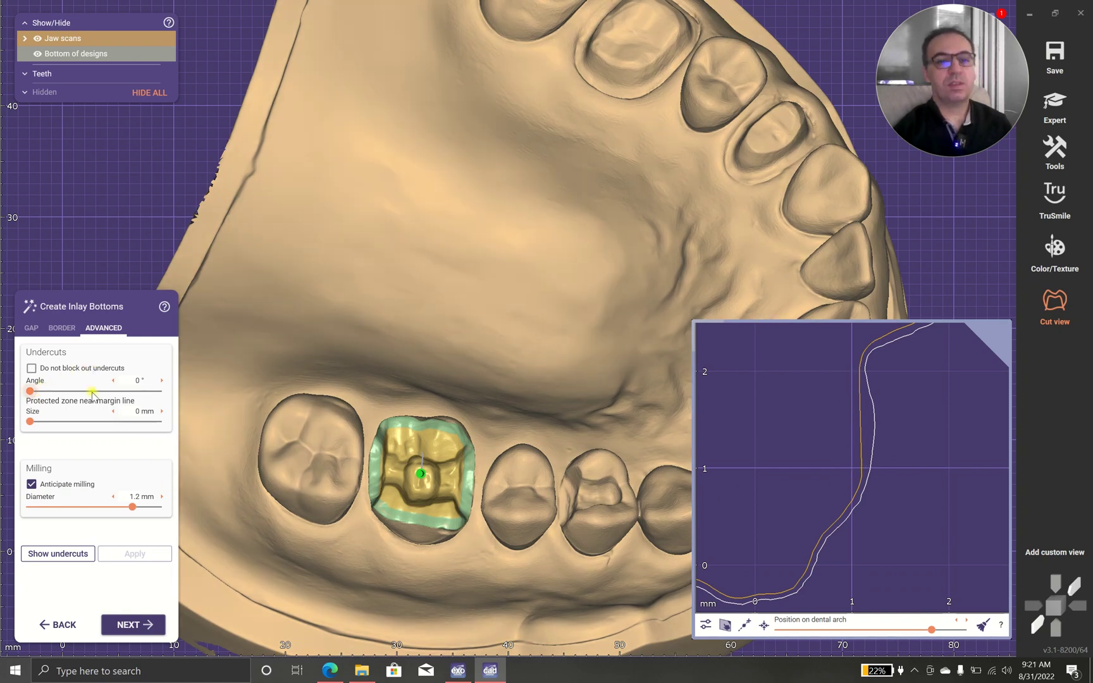
Open the crown border parameters and examine the margin edge of the tooth 26 inlay bottom in the cross-section.
{"action": "scroll", "coordinate": [754, 435], "scroll_direction": "down", "scroll_amount": 3}
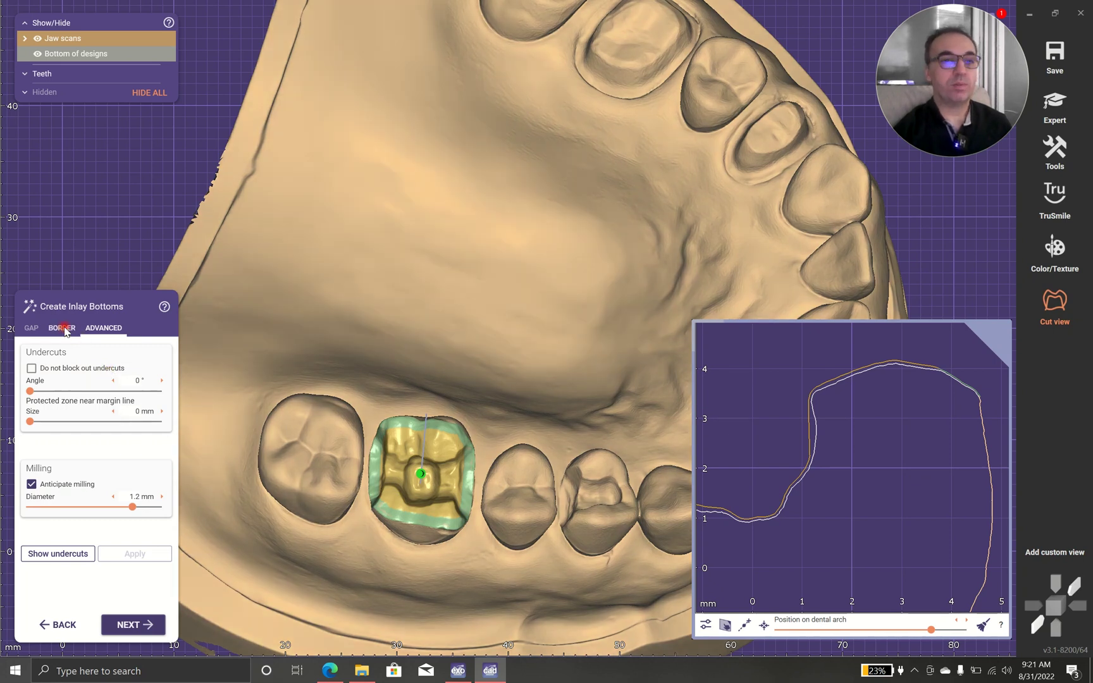
{"action": "left_click", "coordinate": [62, 328]}
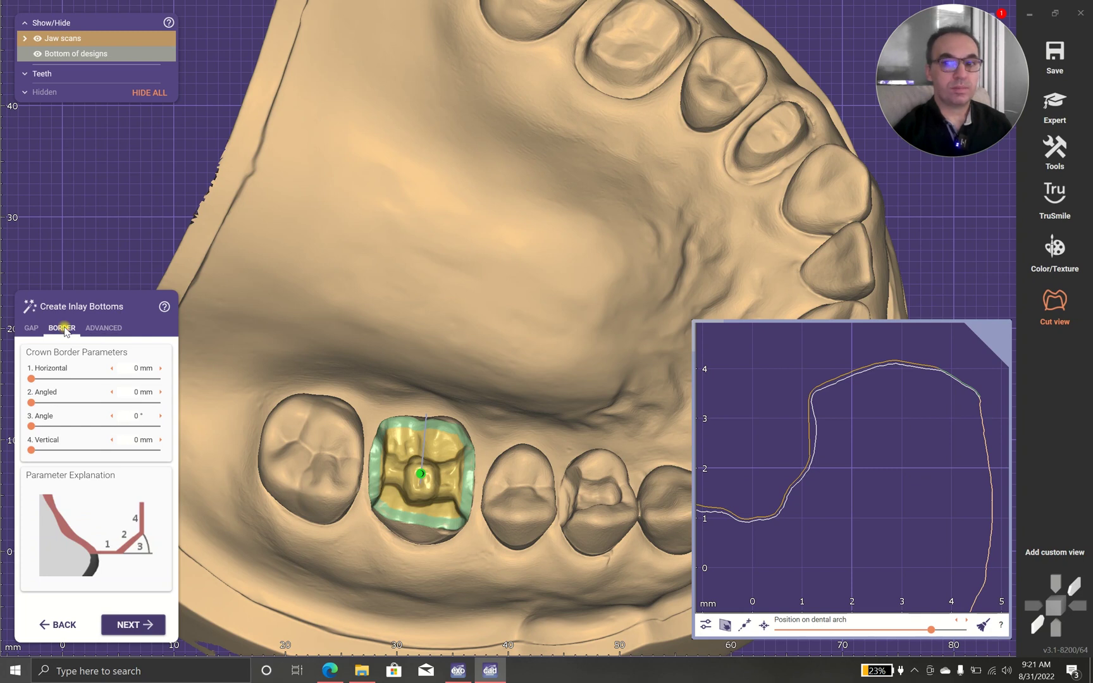
{"action": "scroll", "coordinate": [994, 384], "scroll_direction": "up", "scroll_amount": 4}
{"action": "scroll", "coordinate": [969, 398], "scroll_direction": "down", "scroll_amount": 3}
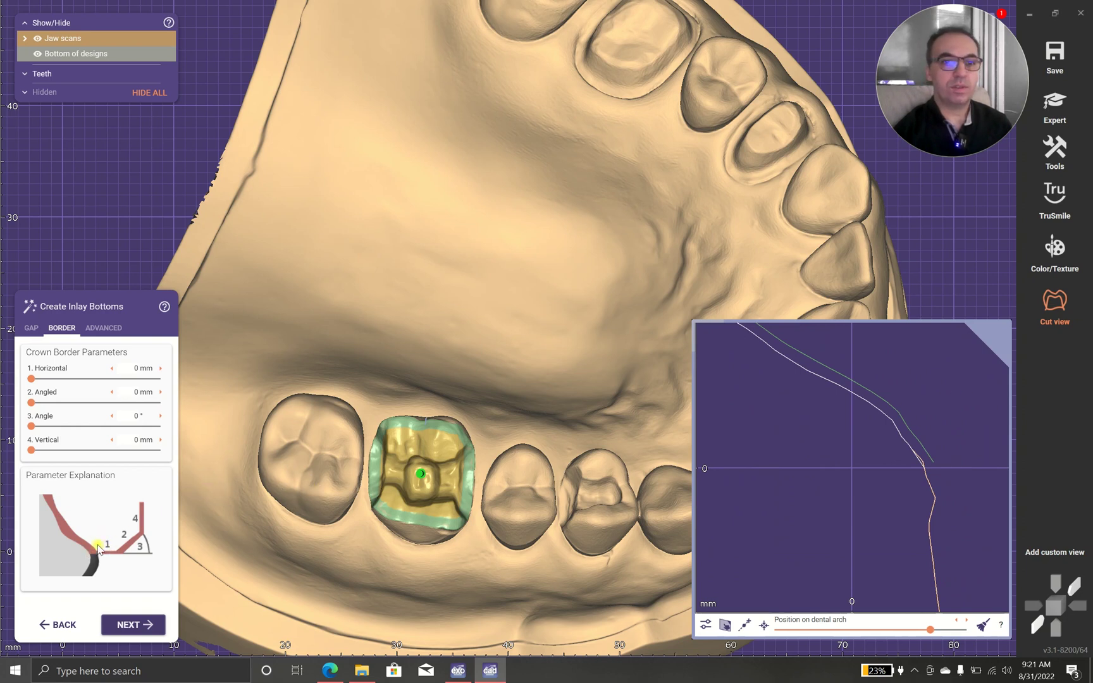
{"action": "scroll", "coordinate": [829, 449], "scroll_direction": "up", "scroll_amount": 4}
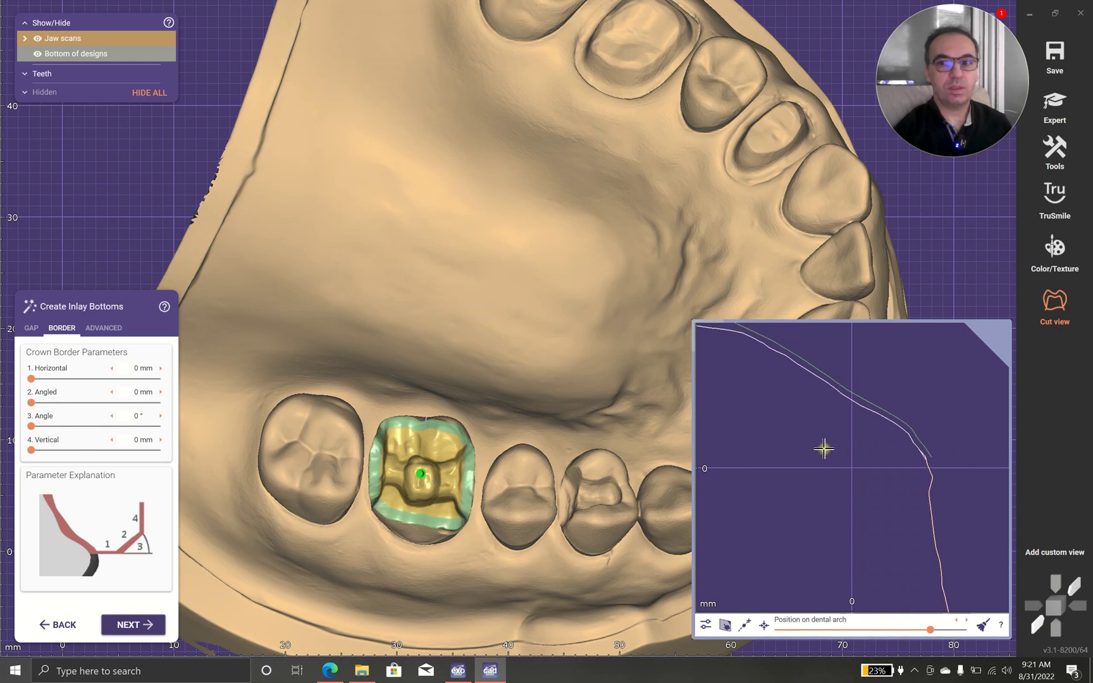
{"action": "scroll", "coordinate": [832, 448], "scroll_direction": "down", "scroll_amount": 4}
{"action": "scroll", "coordinate": [832, 449], "scroll_direction": "up", "scroll_amount": 4}
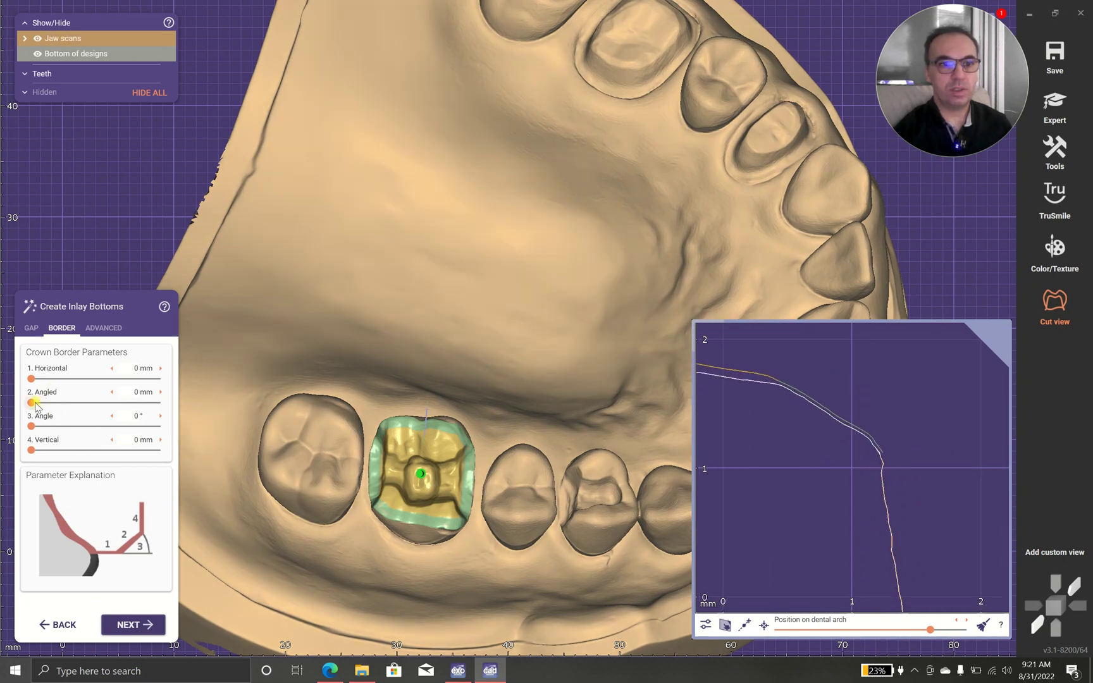
Set the crown border to 0.24 mm horizontal, 0.48 mm angled, 51° angle and 1.55 mm vertical.
{"action": "left_click_drag", "start_coordinate": [31, 403], "coordinate": [112, 403]}
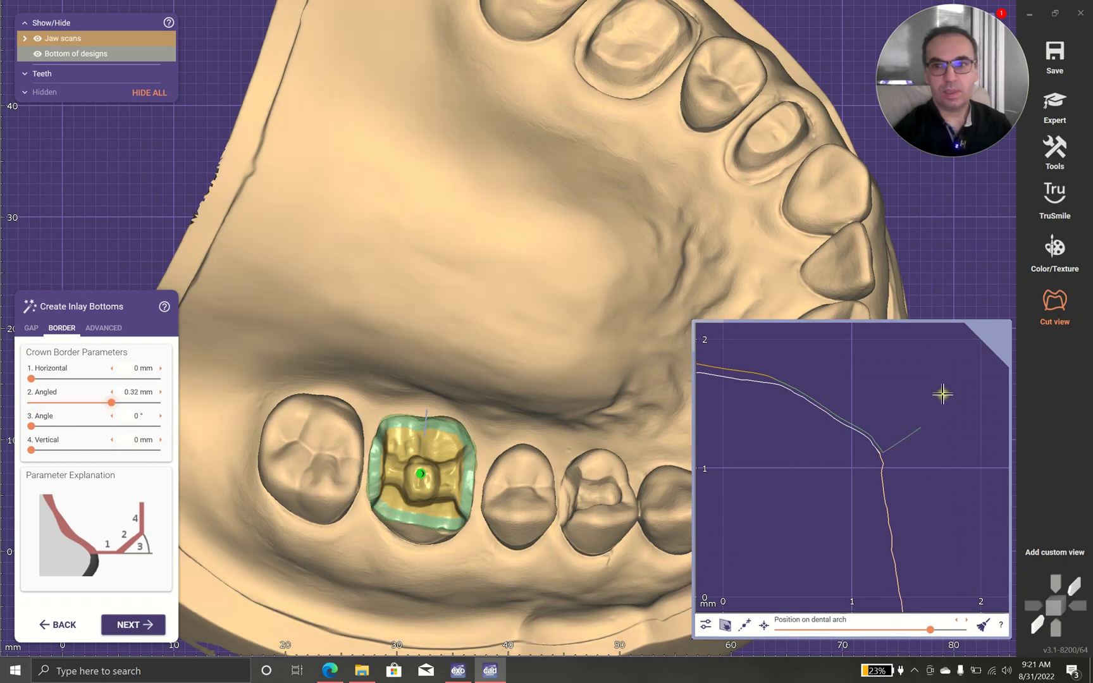
{"action": "left_click_drag", "start_coordinate": [112, 403], "coordinate": [150, 403]}
{"action": "left_click_drag", "start_coordinate": [31, 378], "coordinate": [91, 379]}
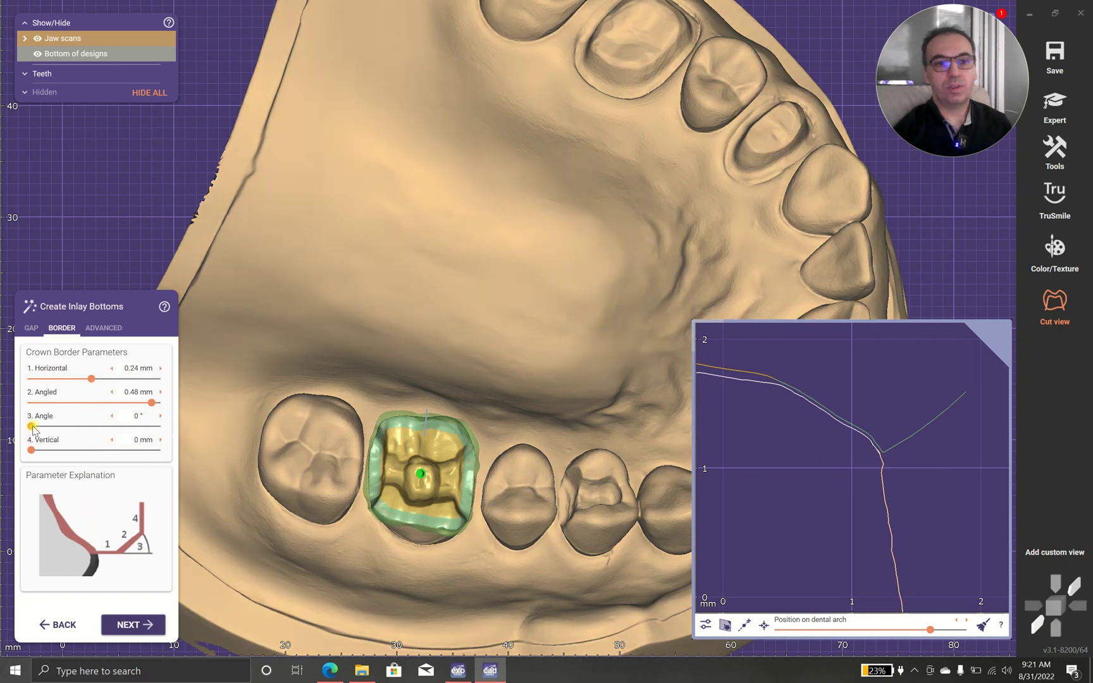
{"action": "left_click_drag", "start_coordinate": [31, 426], "coordinate": [103, 425]}
{"action": "left_click_drag", "start_coordinate": [34, 449], "coordinate": [130, 453]}
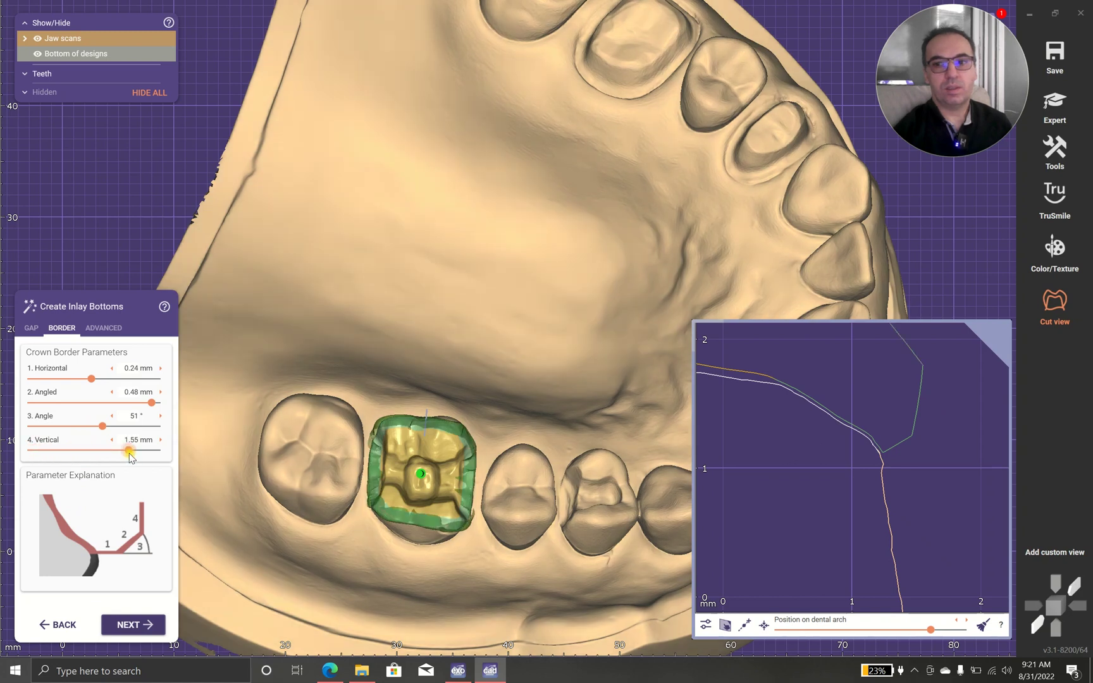
Reset the crown border's horizontal and angled values to 0 mm and its angle to 0°.
{"action": "scroll", "coordinate": [952, 424], "scroll_direction": "down", "scroll_amount": 2}
{"action": "scroll", "coordinate": [900, 456], "scroll_direction": "down", "scroll_amount": 2}
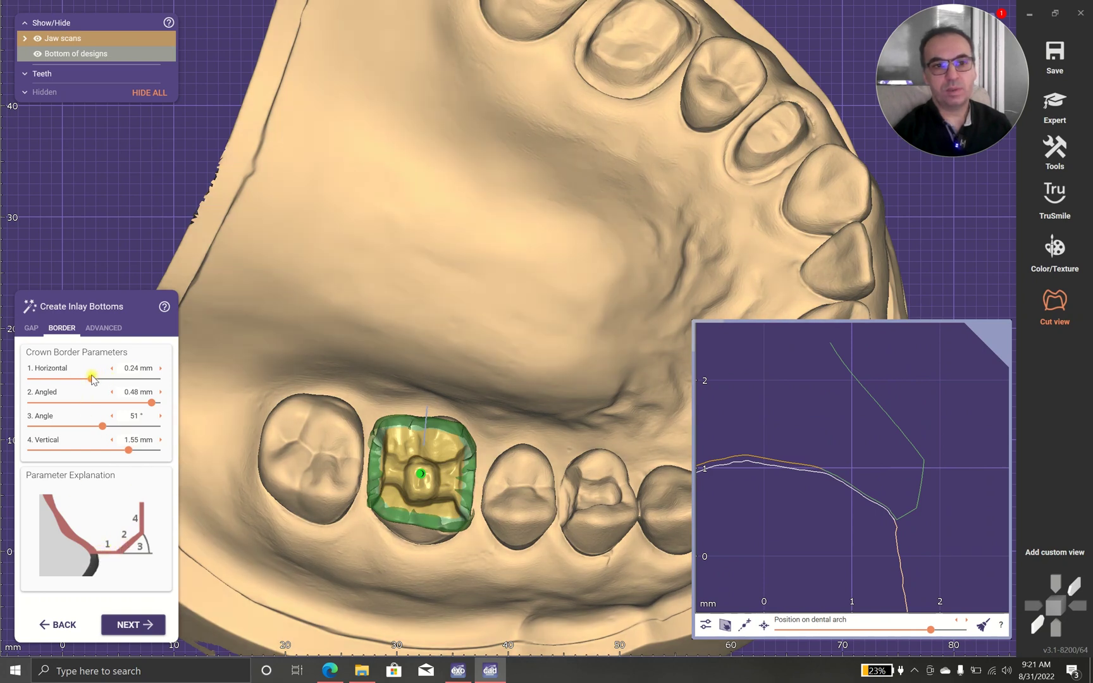
{"action": "left_click_drag", "start_coordinate": [91, 378], "coordinate": [8, 385]}
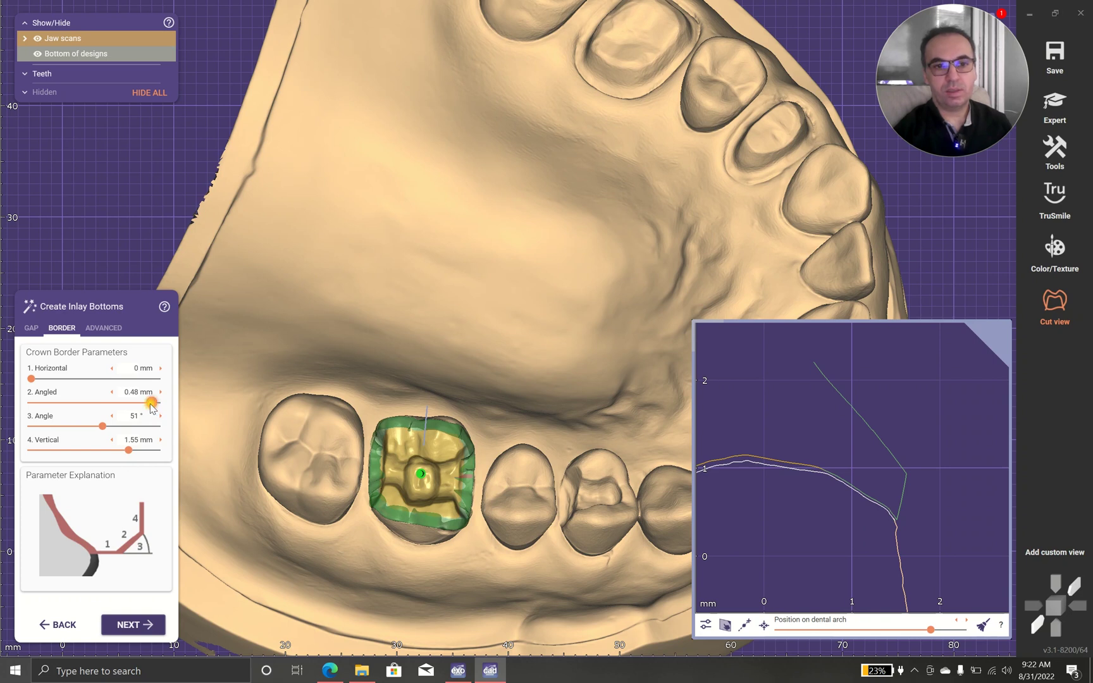
{"action": "left_click", "coordinate": [31, 402]}
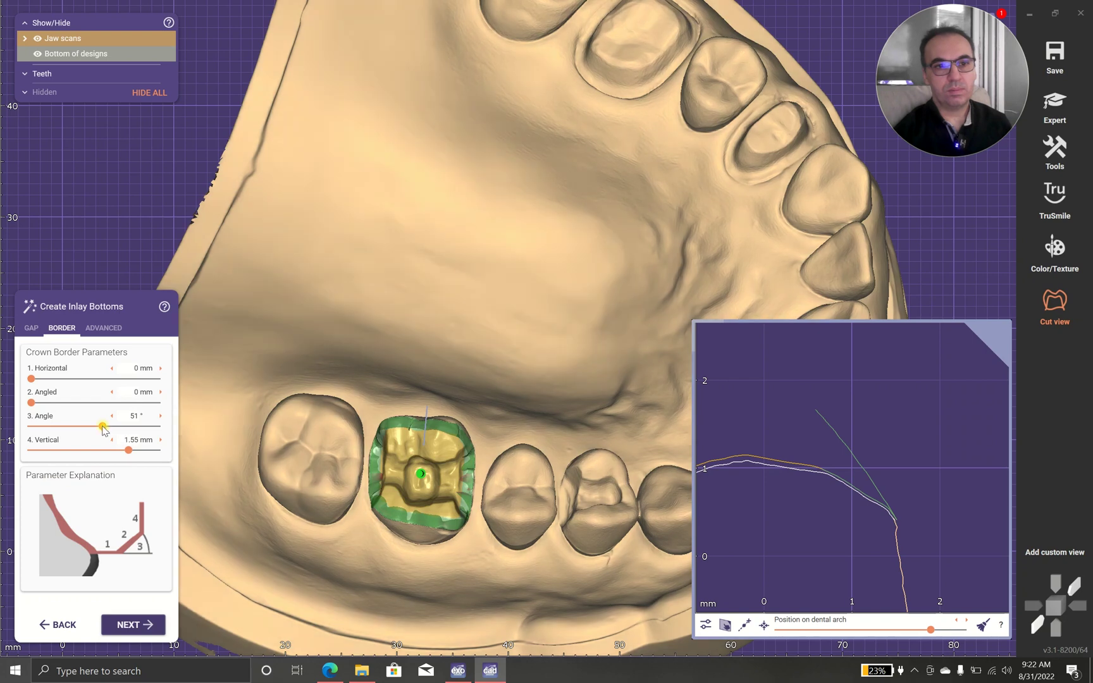
{"action": "left_click_drag", "start_coordinate": [81, 430], "coordinate": [31, 426]}
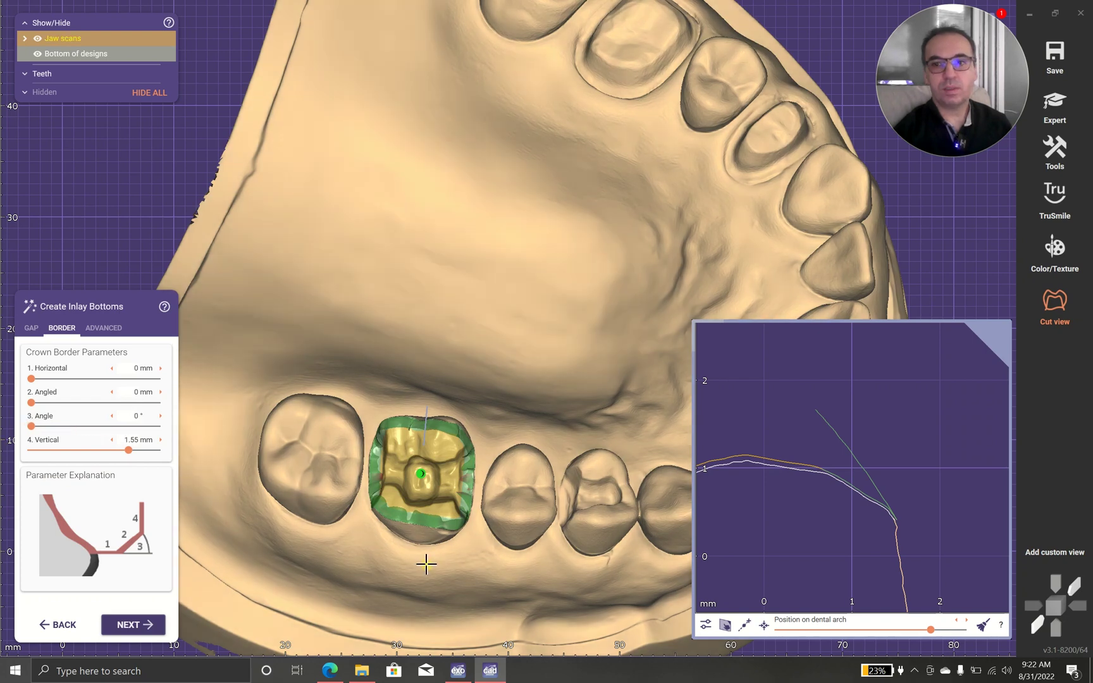
Reset the crown border's vertical value to 0 mm and return to the cement gap settings.
{"action": "left_click", "coordinate": [30, 450]}
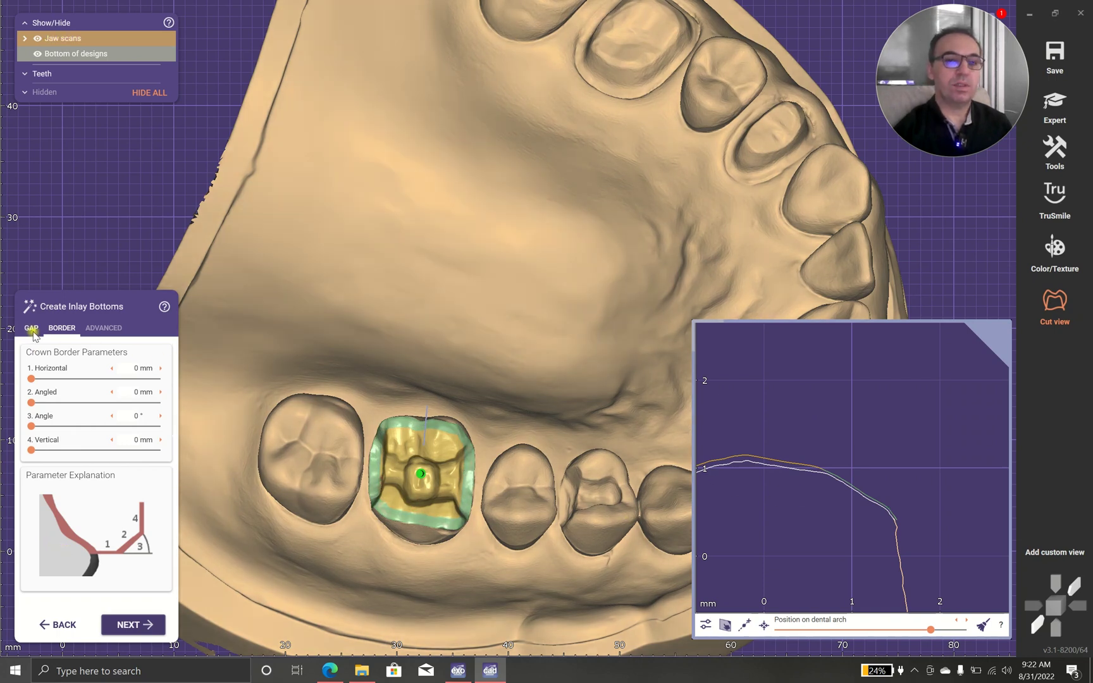
{"action": "left_click", "coordinate": [33, 330]}
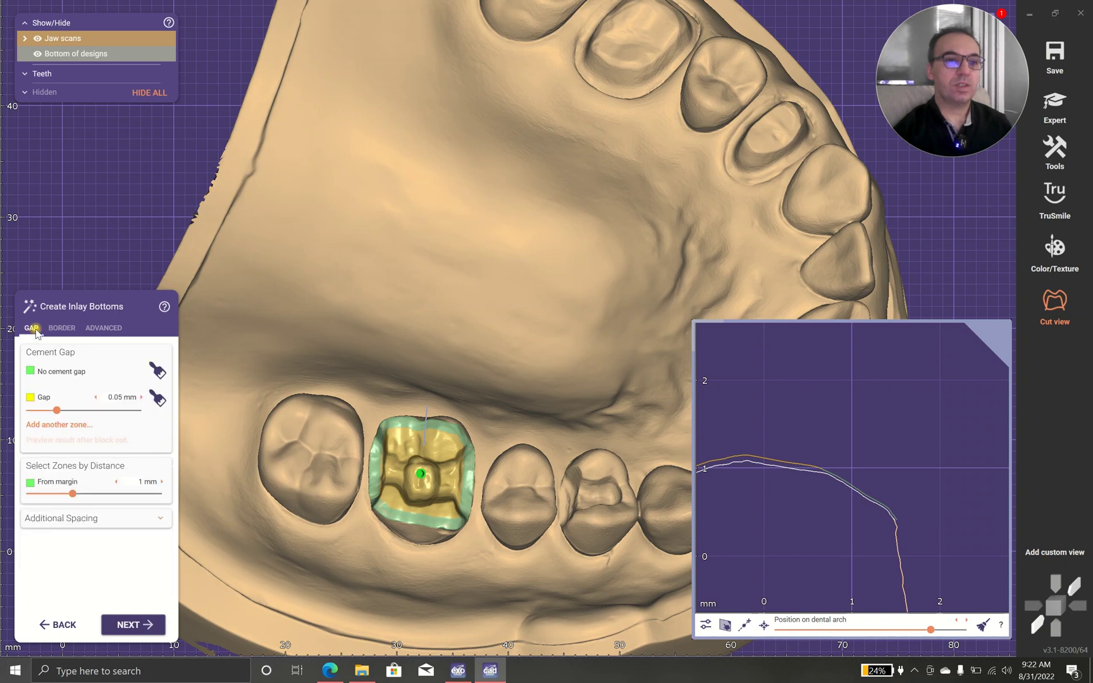
Add a user-defined cement gap zone of 0.01 mm and paint it around the central cavity of the tooth 26 preparation.
{"action": "scroll", "coordinate": [410, 462], "scroll_direction": "up", "scroll_amount": 3}
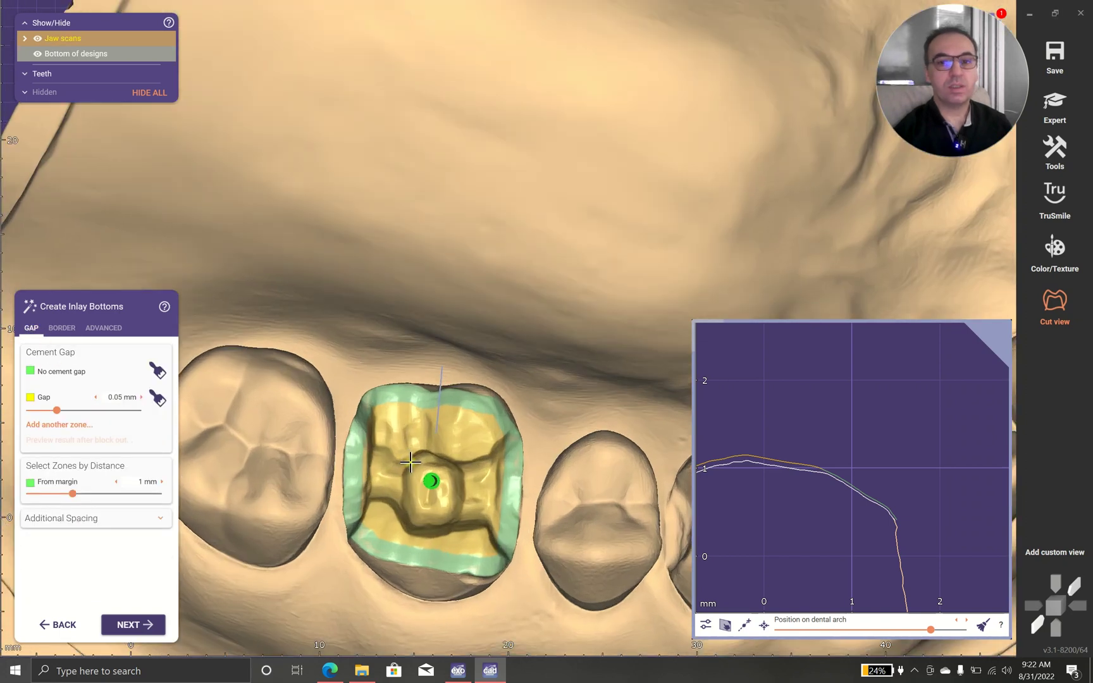
{"action": "scroll", "coordinate": [410, 463], "scroll_direction": "up", "scroll_amount": 3}
{"action": "right_click_drag", "start_coordinate": [435, 472], "coordinate": [437, 447]}
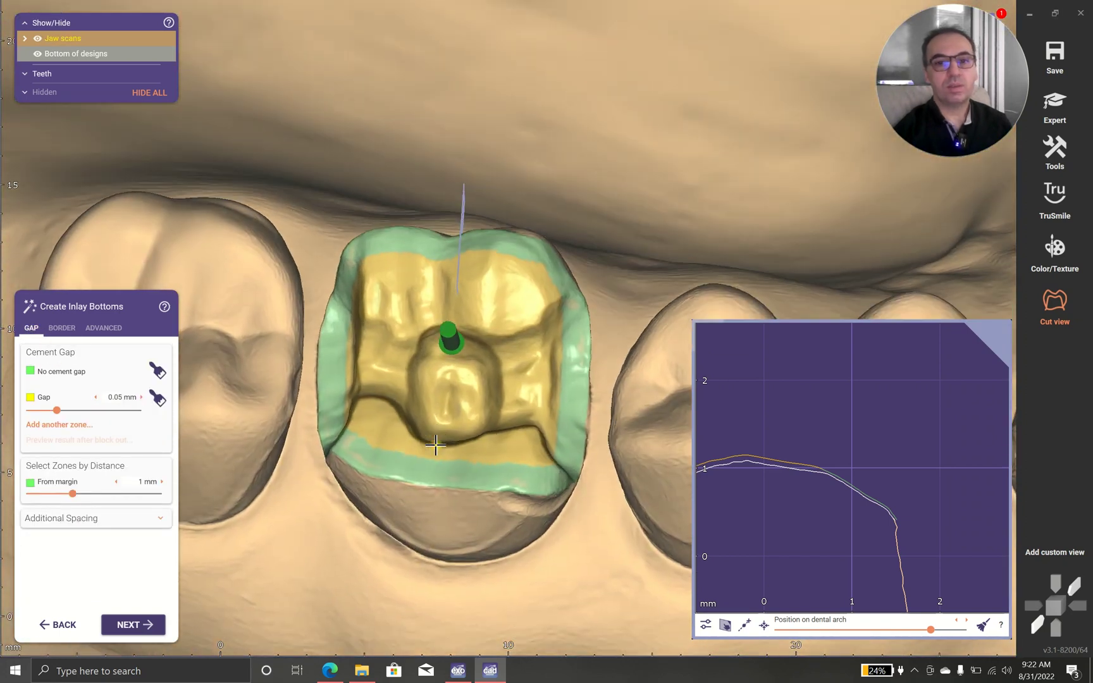
{"action": "left_click", "coordinate": [82, 425]}
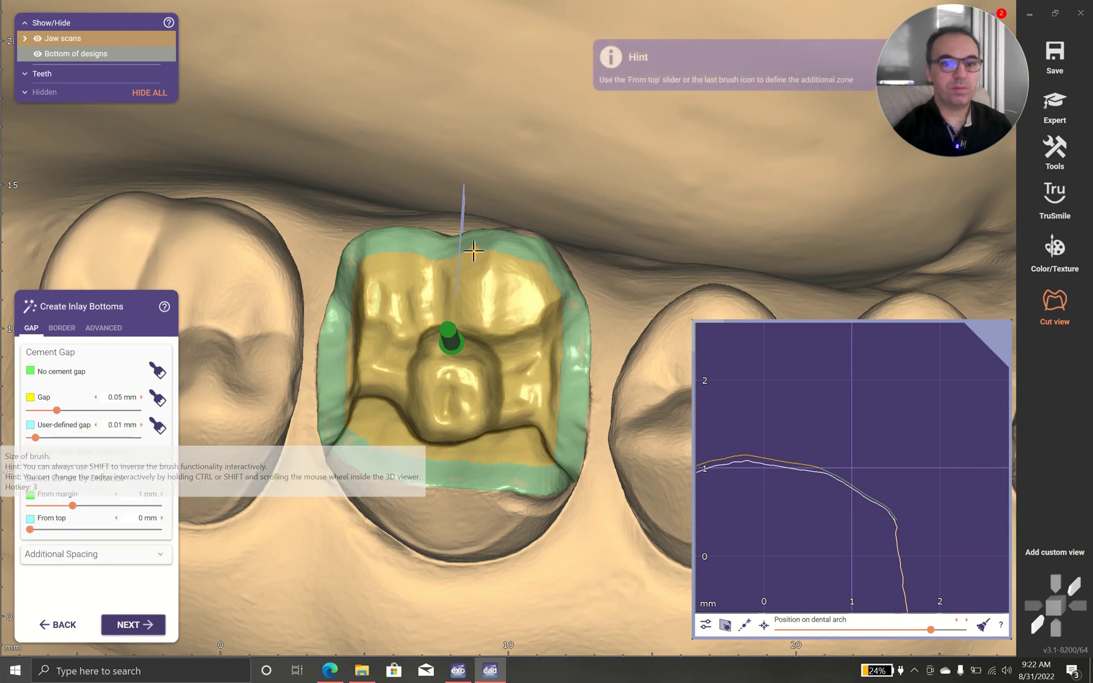
{"action": "left_click", "coordinate": [159, 426]}
{"action": "mouse_move", "coordinate": [426, 341]}
{"action": "left_mouse_down"}
{"action": "mouse_move", "coordinate": [498, 334]}
{"action": "mouse_move", "coordinate": [532, 378]}
{"action": "mouse_move", "coordinate": [525, 453]}
{"action": "left_mouse_up"}
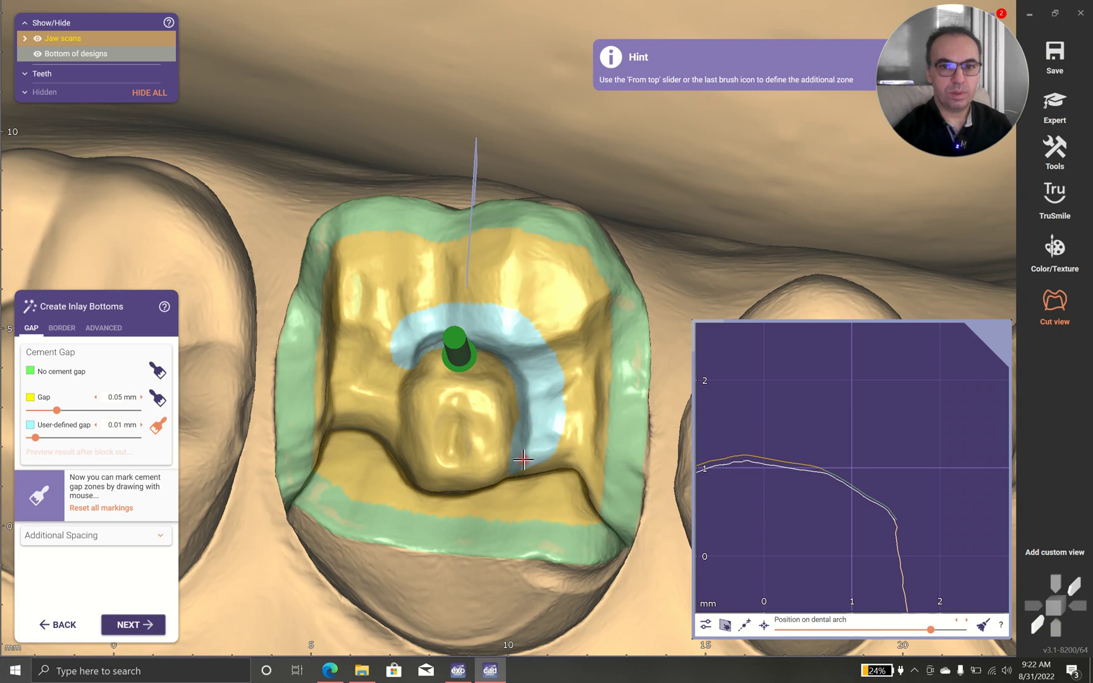
Extend the painted user-defined gap zone along the remaining inner edges and grooves of the tooth 26 preparation.
{"action": "right_click_drag", "start_coordinate": [524, 453], "coordinate": [461, 505]}
{"action": "scroll", "coordinate": [461, 504], "scroll_direction": "down", "scroll_amount": 2}
{"action": "mouse_move", "coordinate": [395, 515]}
{"action": "left_mouse_down"}
{"action": "mouse_move", "coordinate": [368, 537]}
{"action": "mouse_move", "coordinate": [356, 610]}
{"action": "left_mouse_up"}
{"action": "mouse_move", "coordinate": [356, 610]}
{"action": "right_mouse_down"}
{"action": "mouse_move", "coordinate": [410, 476]}
{"action": "mouse_move", "coordinate": [423, 379]}
{"action": "mouse_move", "coordinate": [443, 345]}
{"action": "right_mouse_up"}
{"action": "scroll", "coordinate": [410, 476], "scroll_direction": "down", "scroll_amount": 3}
{"action": "scroll", "coordinate": [343, 397], "scroll_direction": "up", "scroll_amount": 1}
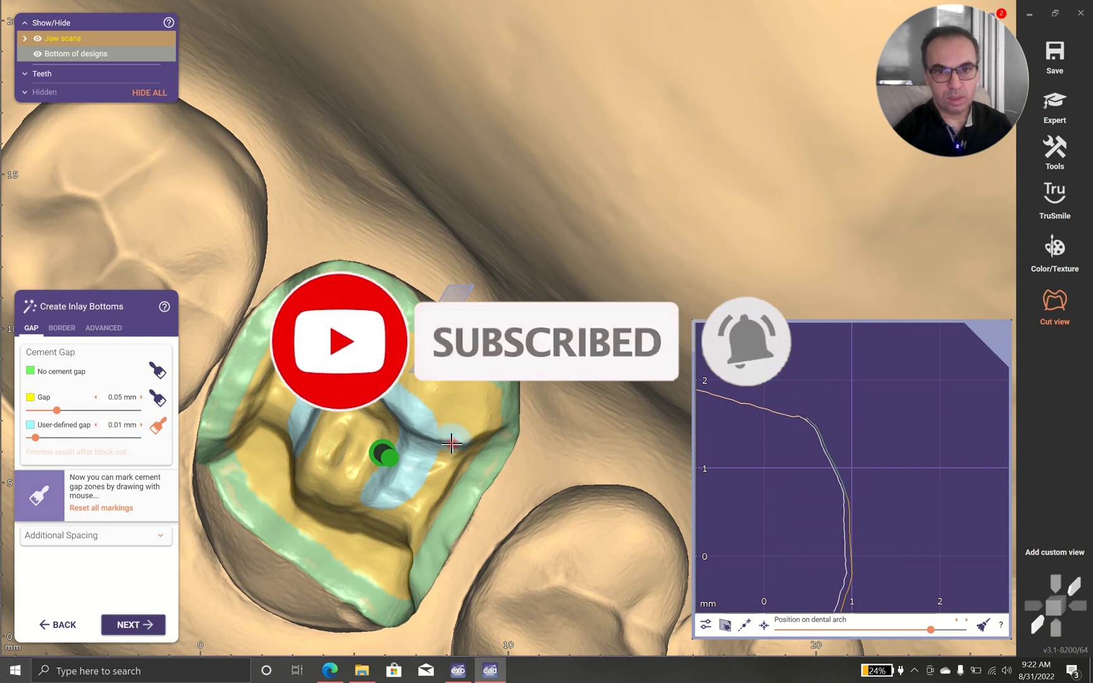
{"action": "right_click_drag", "start_coordinate": [391, 542], "coordinate": [256, 520]}
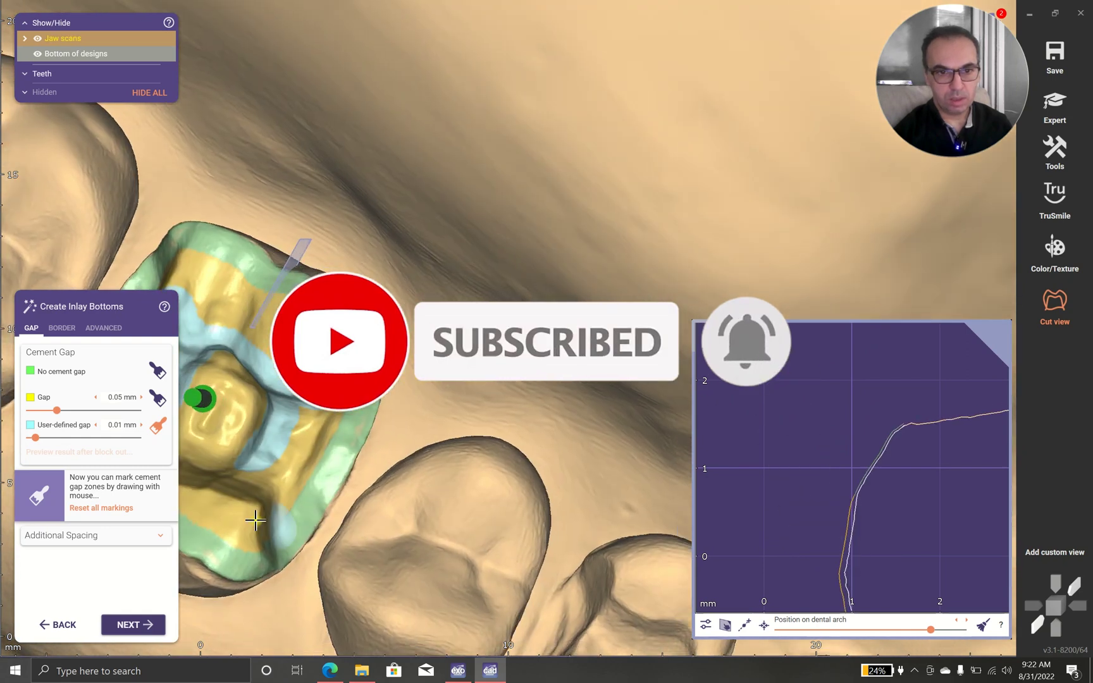
{"action": "left_click_drag", "start_coordinate": [256, 520], "coordinate": [268, 497]}
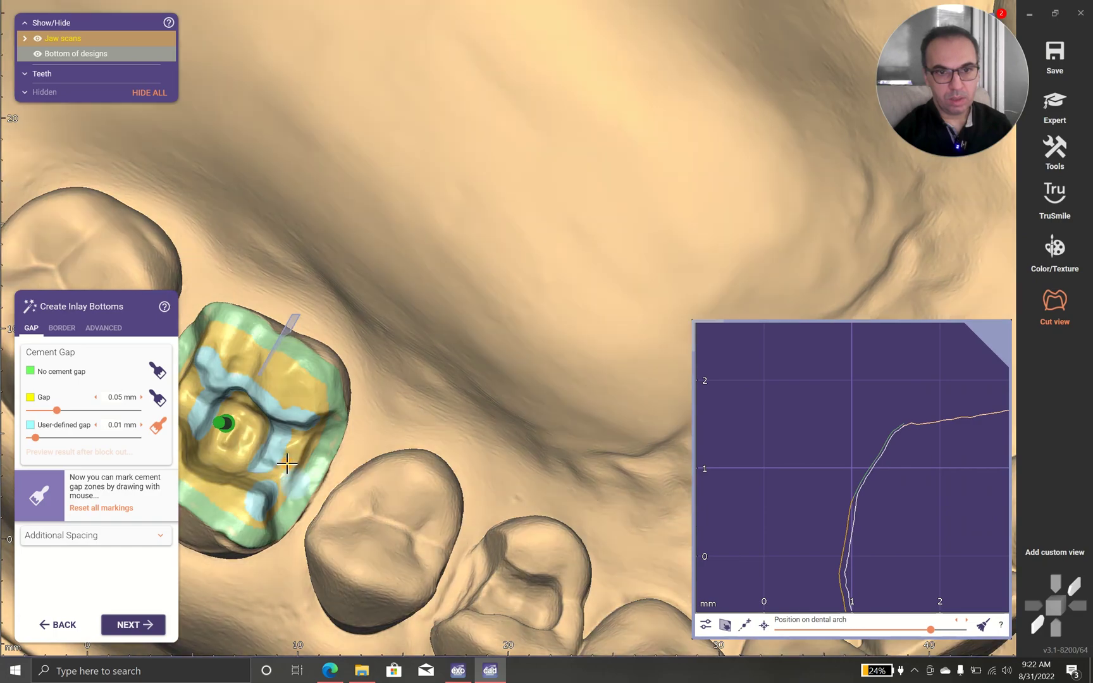